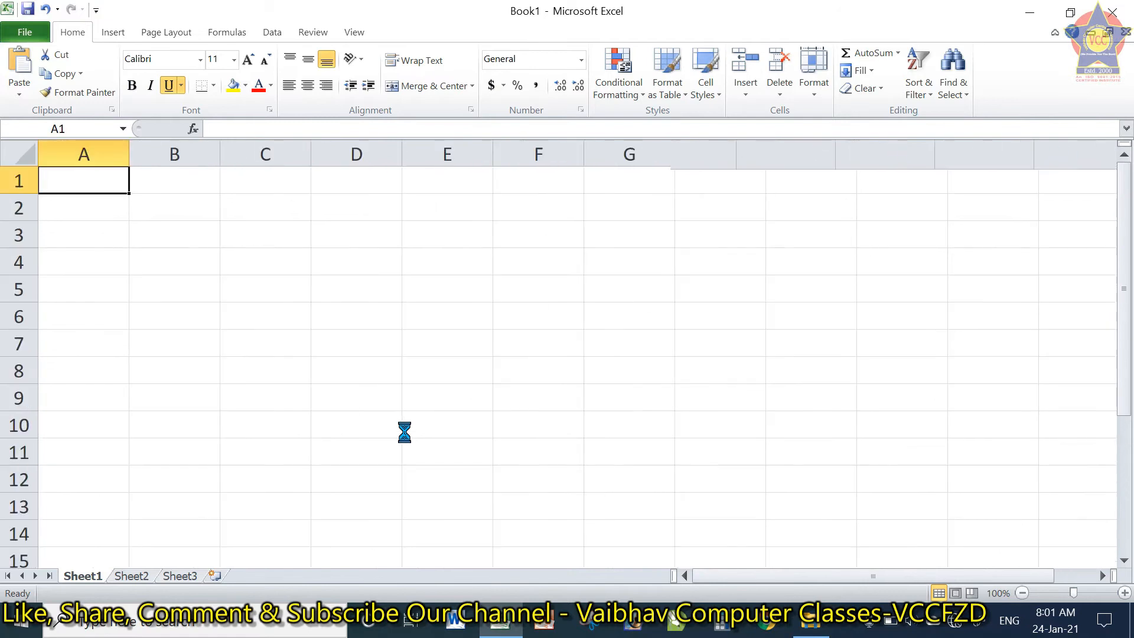
Add a data validation rule to cell A1 that allows only whole numbers between 1 and 100
left_click(275, 32)
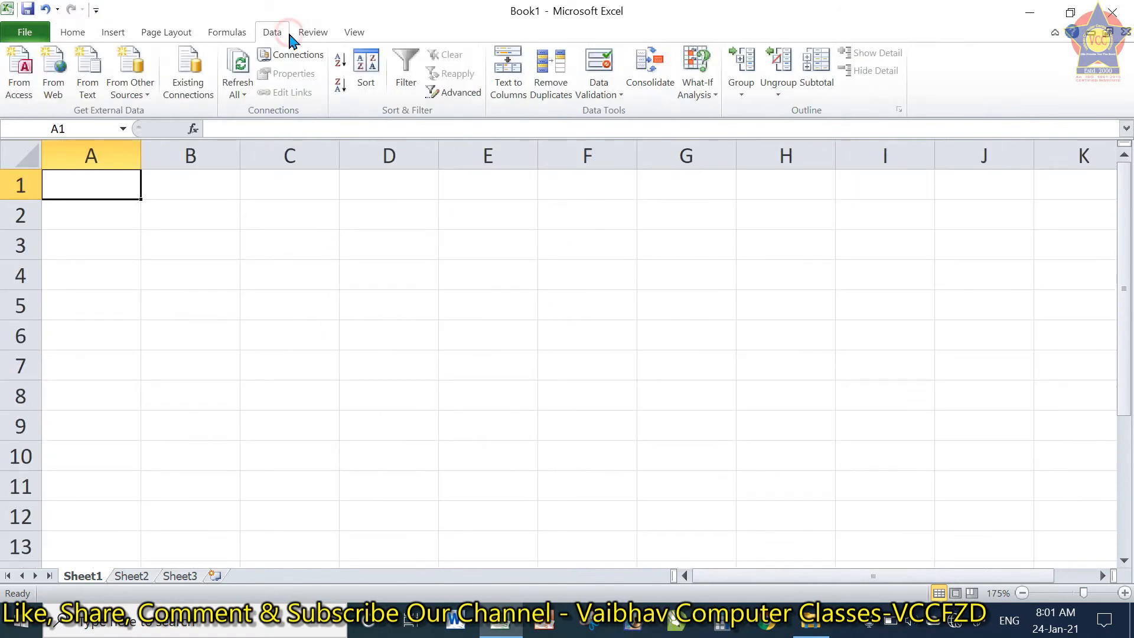
left_click(609, 97)
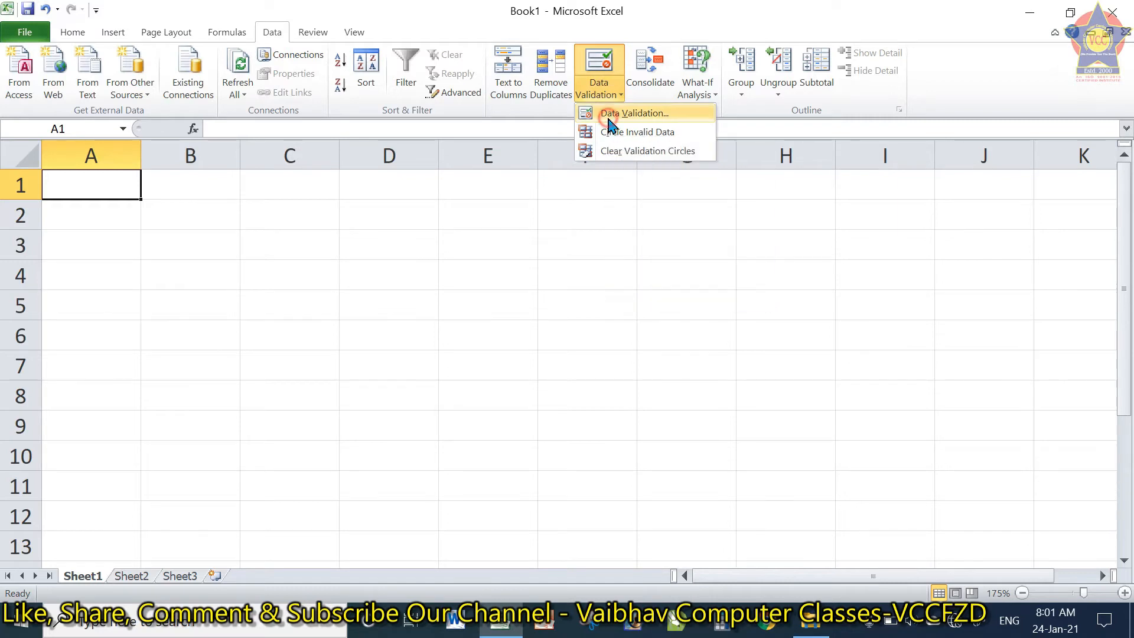
left_click(609, 117)
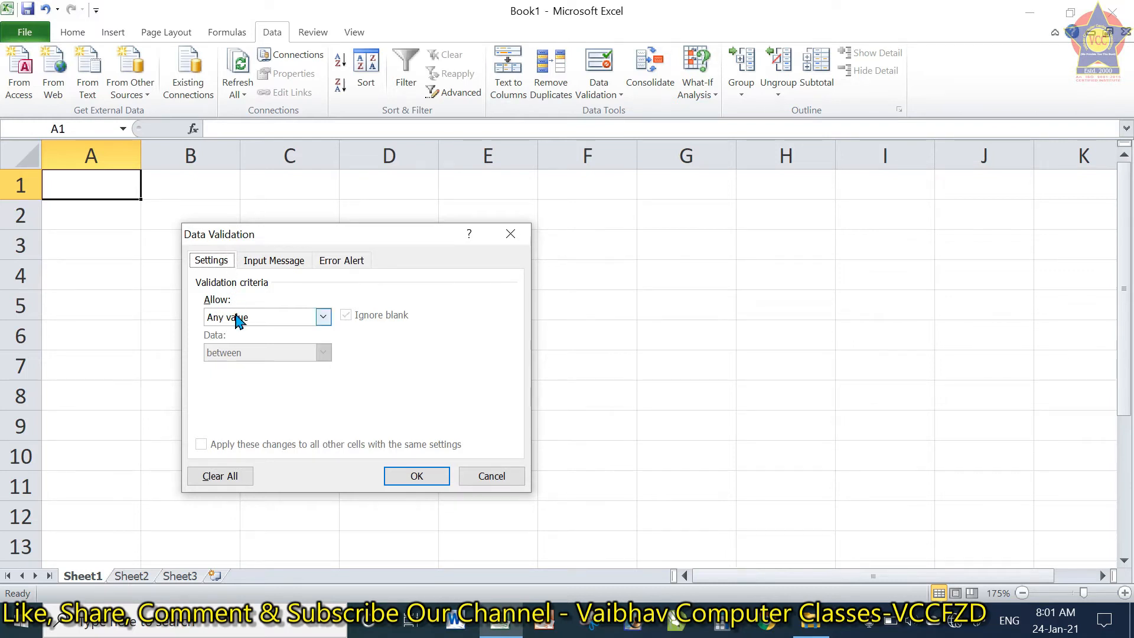
left_click(322, 318)
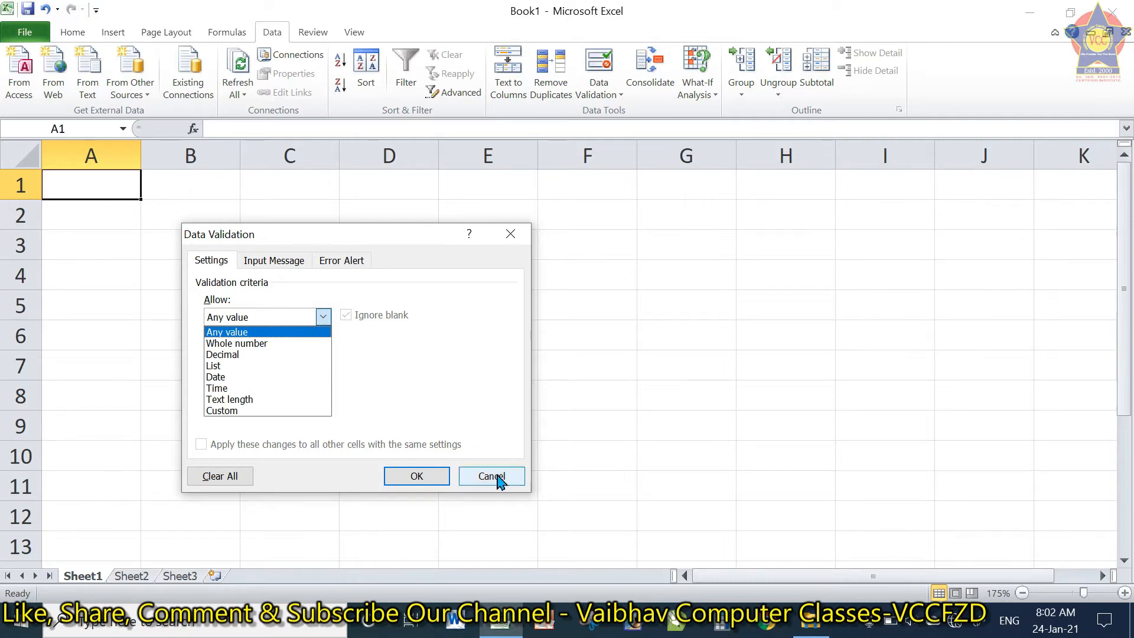
left_click(296, 343)
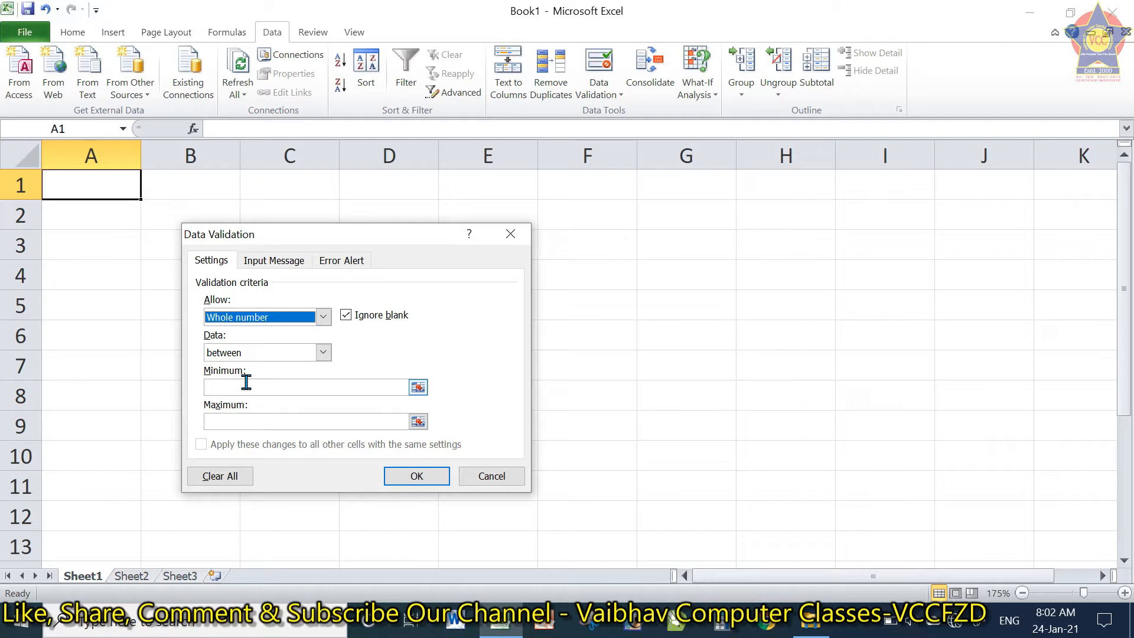
left_click(260, 353)
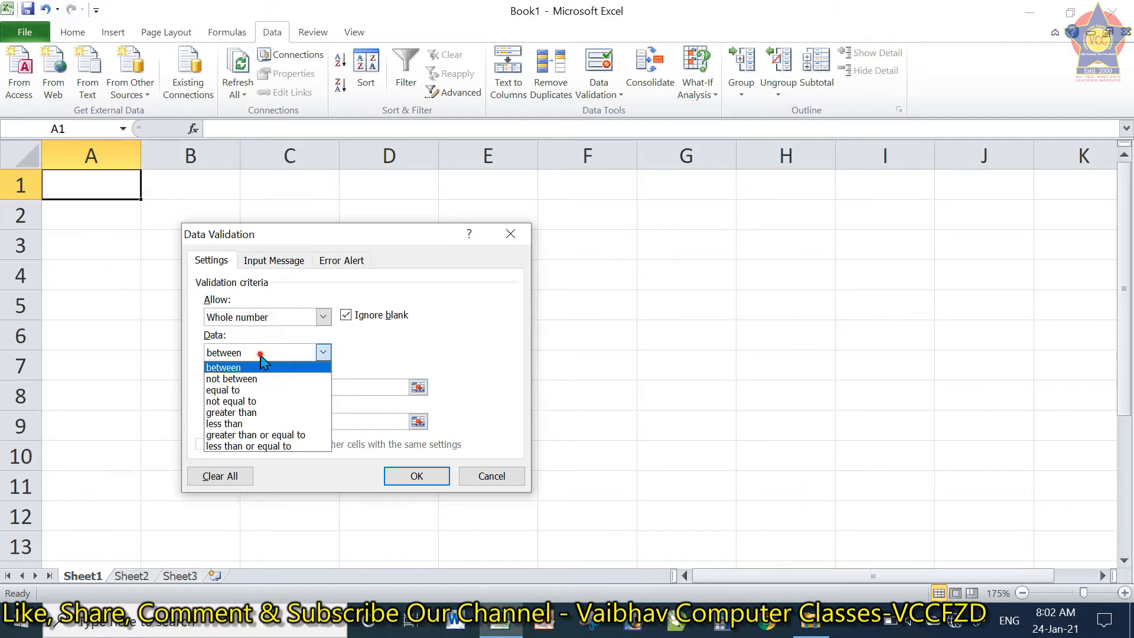
left_click(260, 366)
left_click(246, 387)
left_click(239, 421)
type("1")
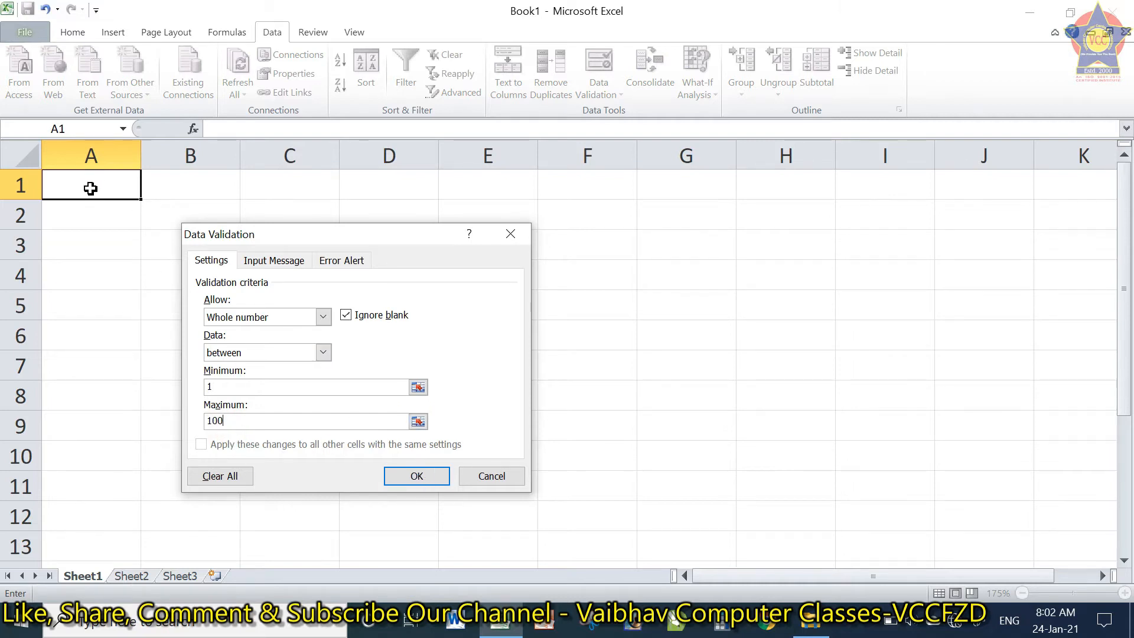
left_click(405, 477)
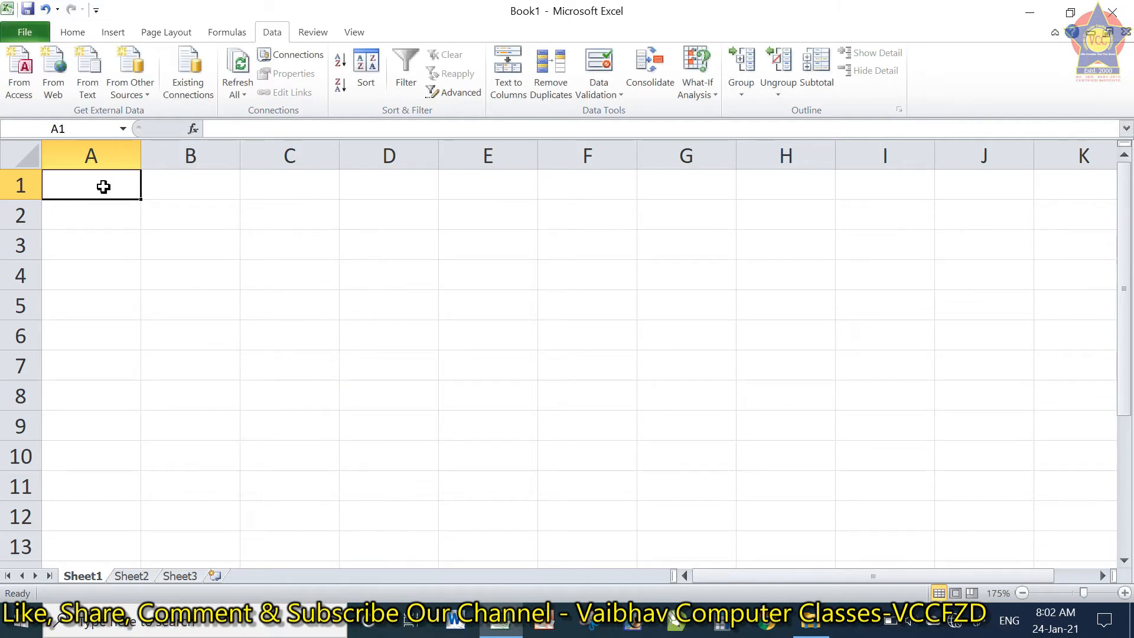
Enter 10 in cell A1
type("10")
key("Return")
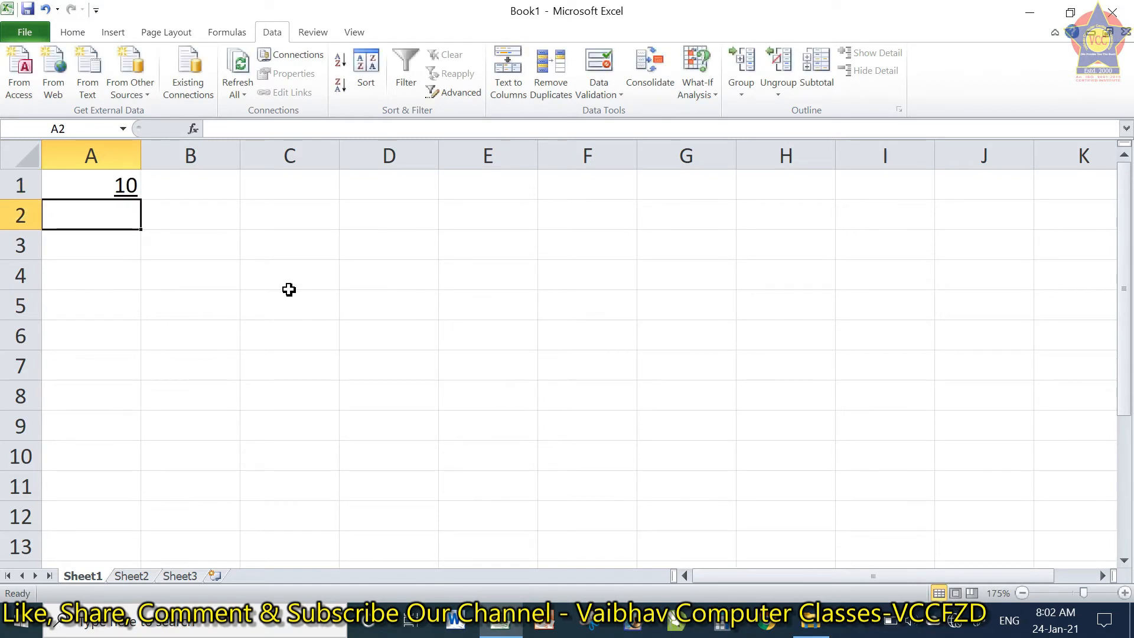
key("Return")
Test the validation rule by trying to enter 101 in cell A1, and cancel the entry
key("Up")
key("Up")
type("101")
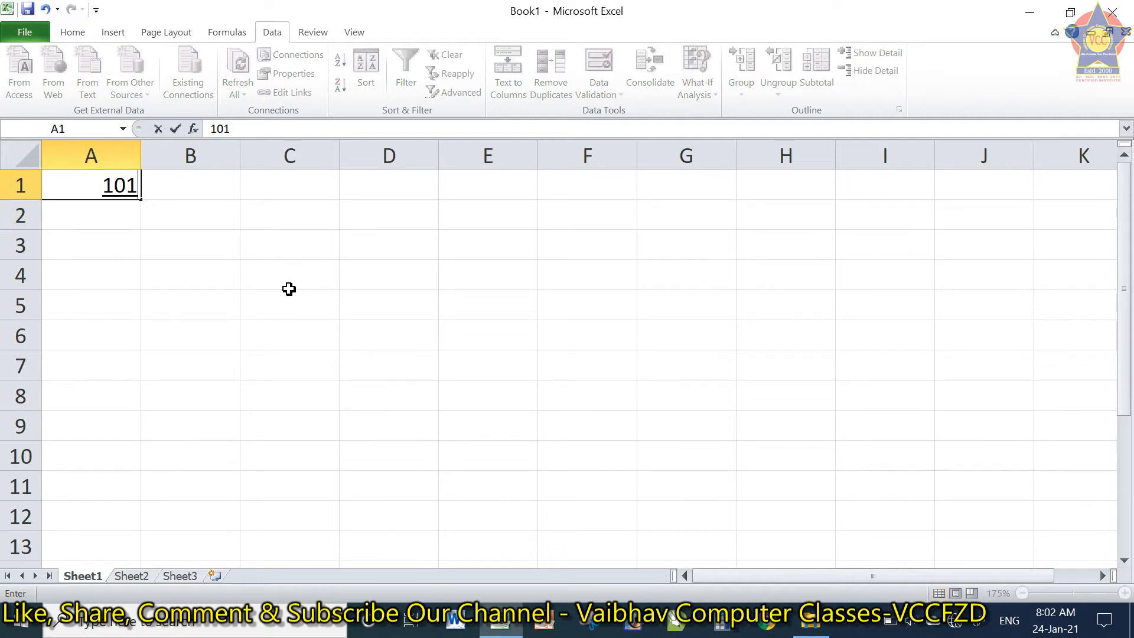
key("Return")
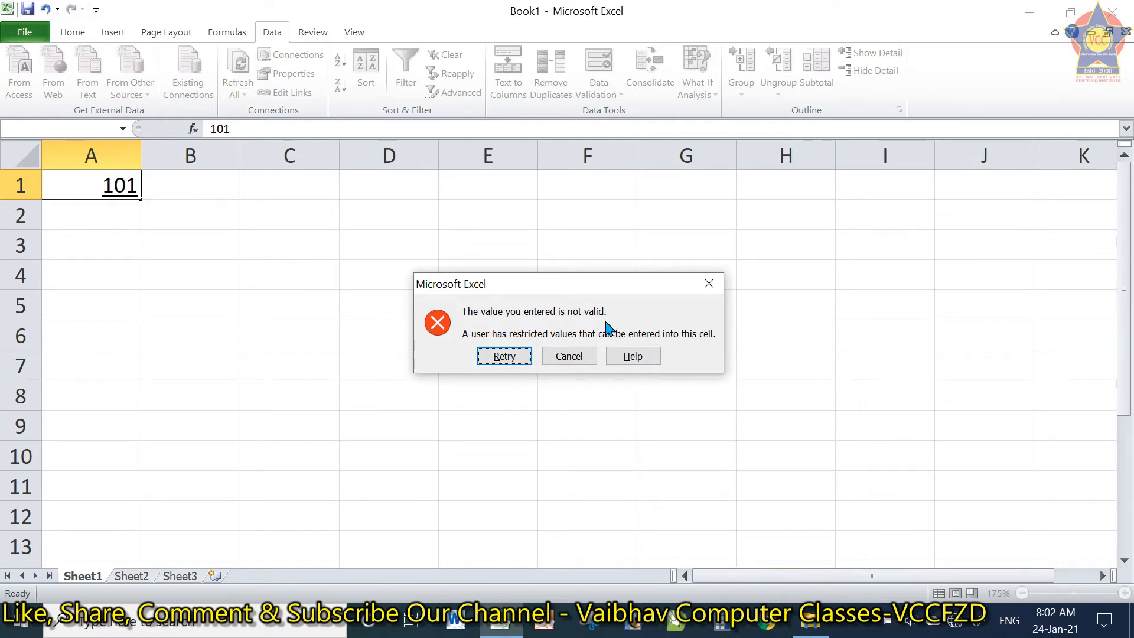
left_click(579, 357)
left_click(580, 357)
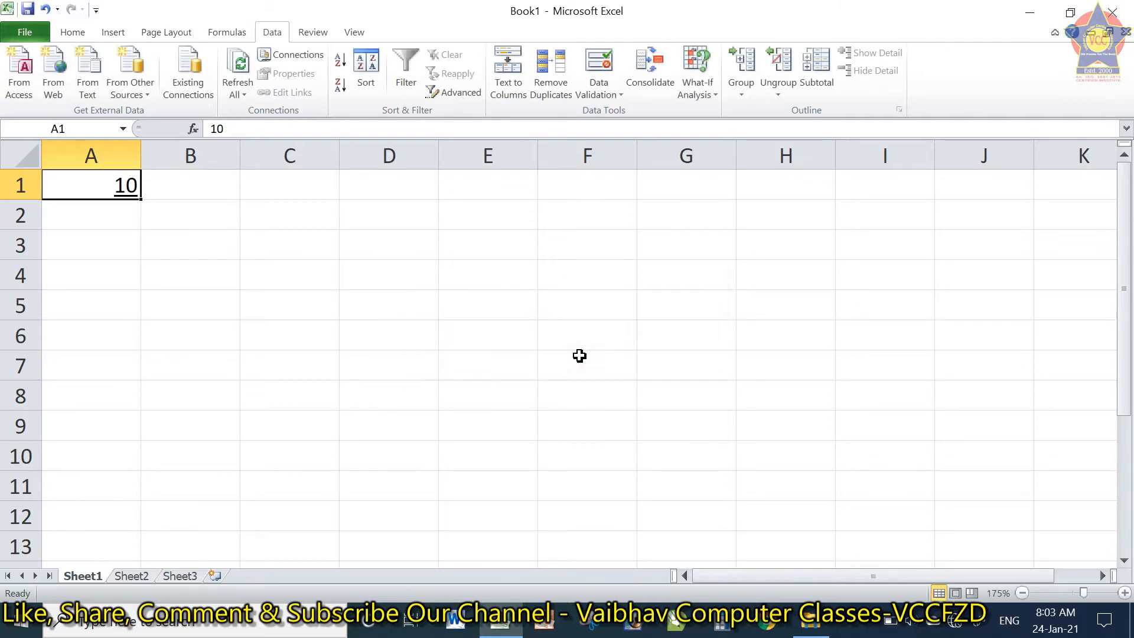
Enter the values 100, 105, 10 and 120 in cells F2 to F5
left_click(565, 214)
type("100")
key("Return")
type("10")
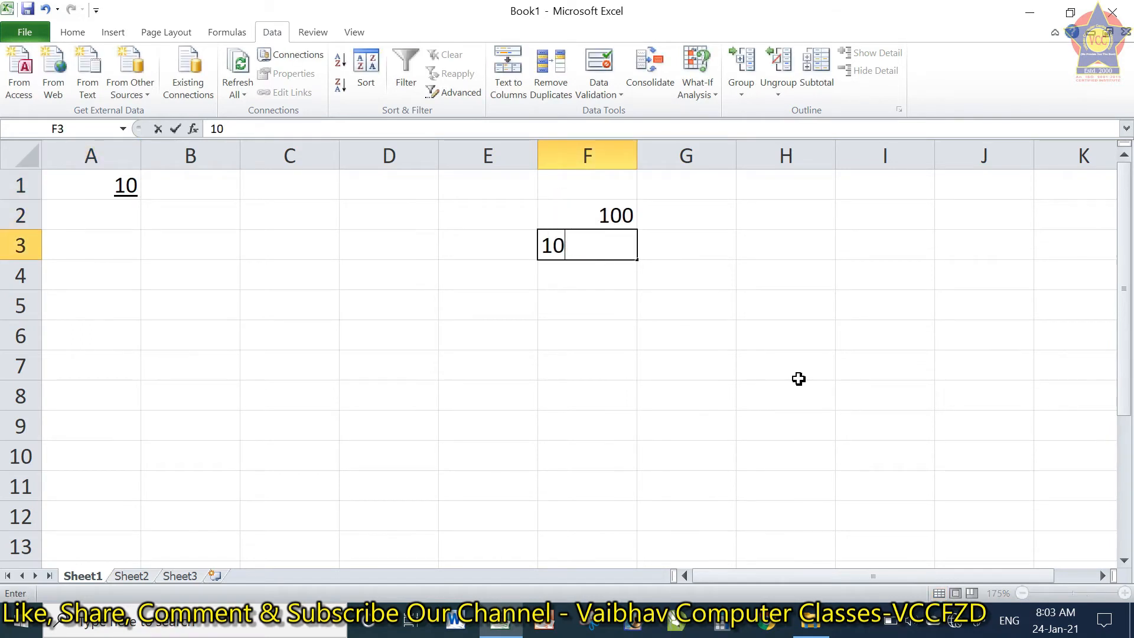
type("5")
key("Return")
type("10")
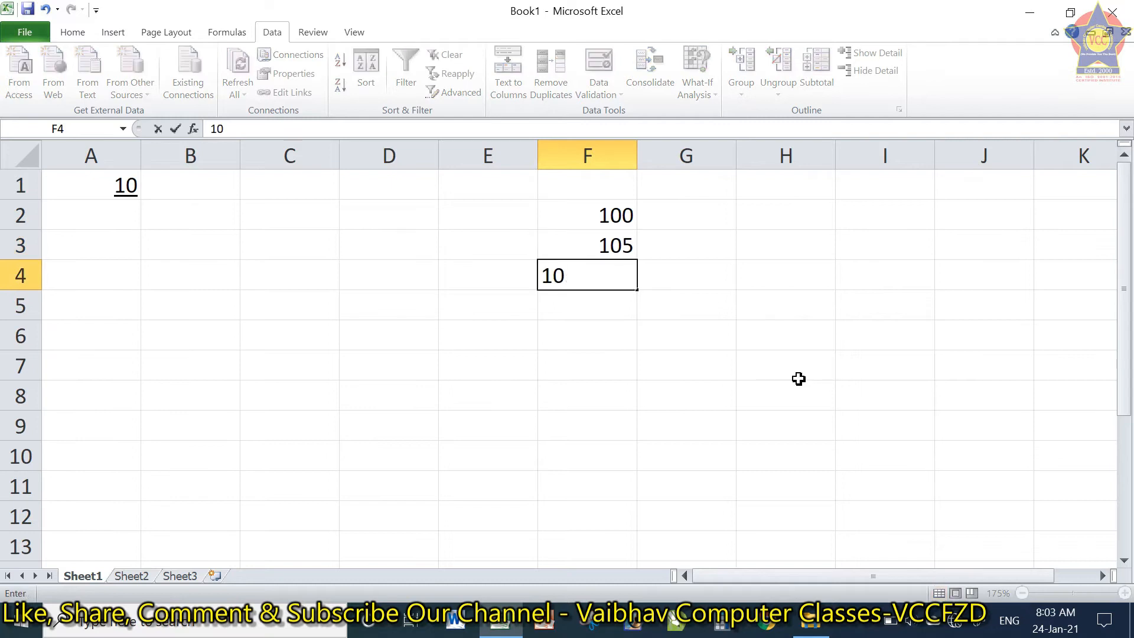
key("Return")
type("12")
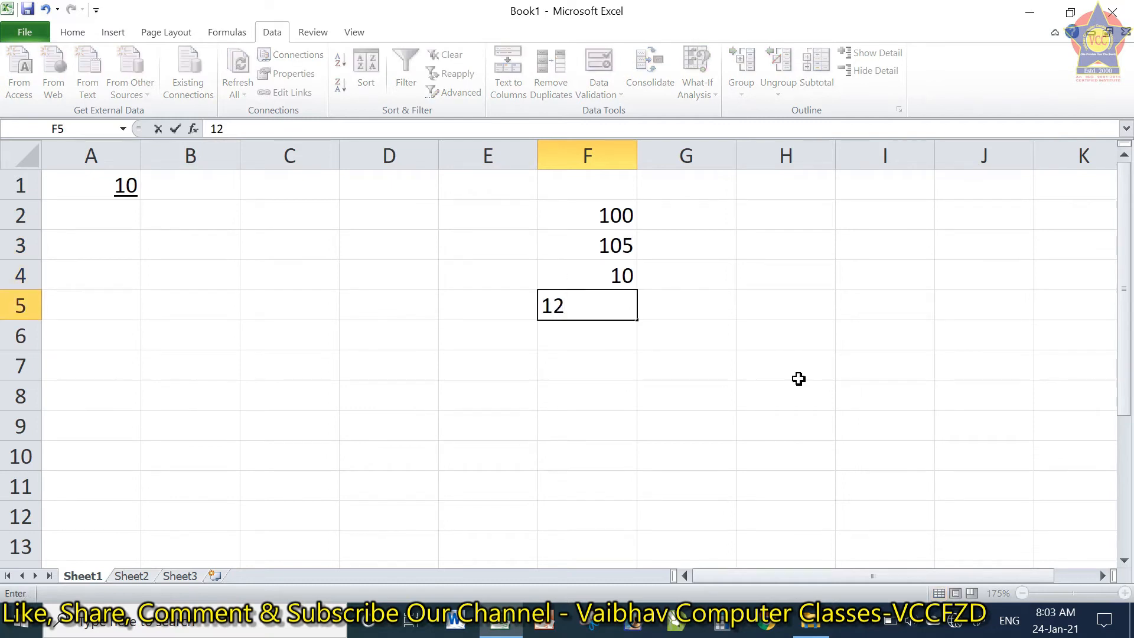
type("0")
key("Return")
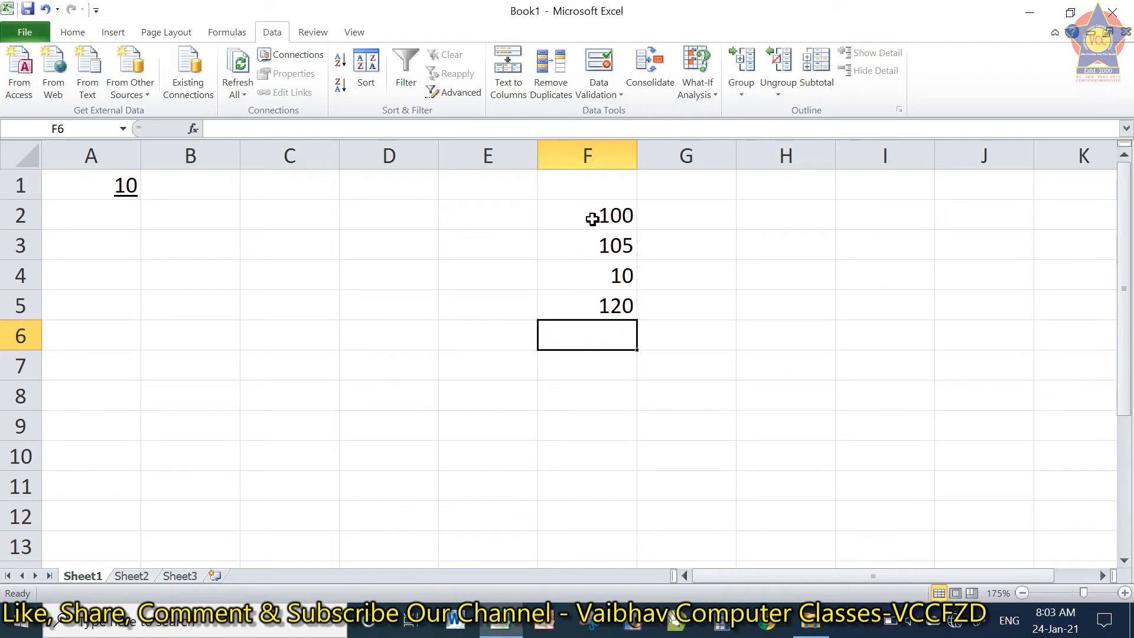
Restrict cells F2:F5 to whole numbers between 1 and 100 with a data validation rule
left_click_drag(592, 219, 592, 313)
left_click(598, 89)
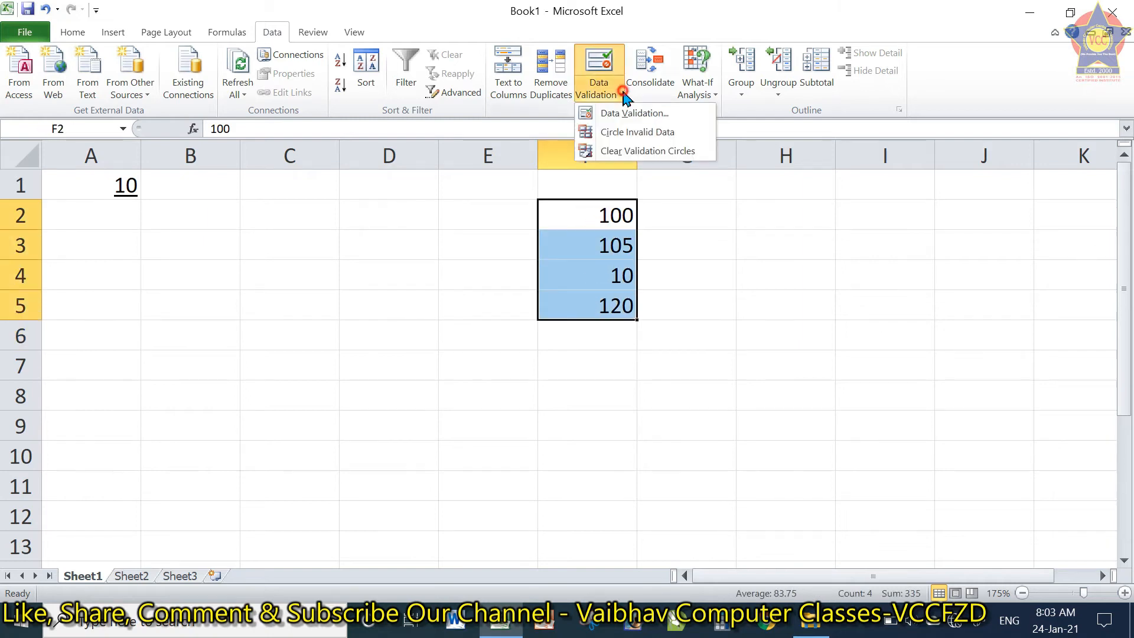
left_click(608, 113)
left_click(269, 317)
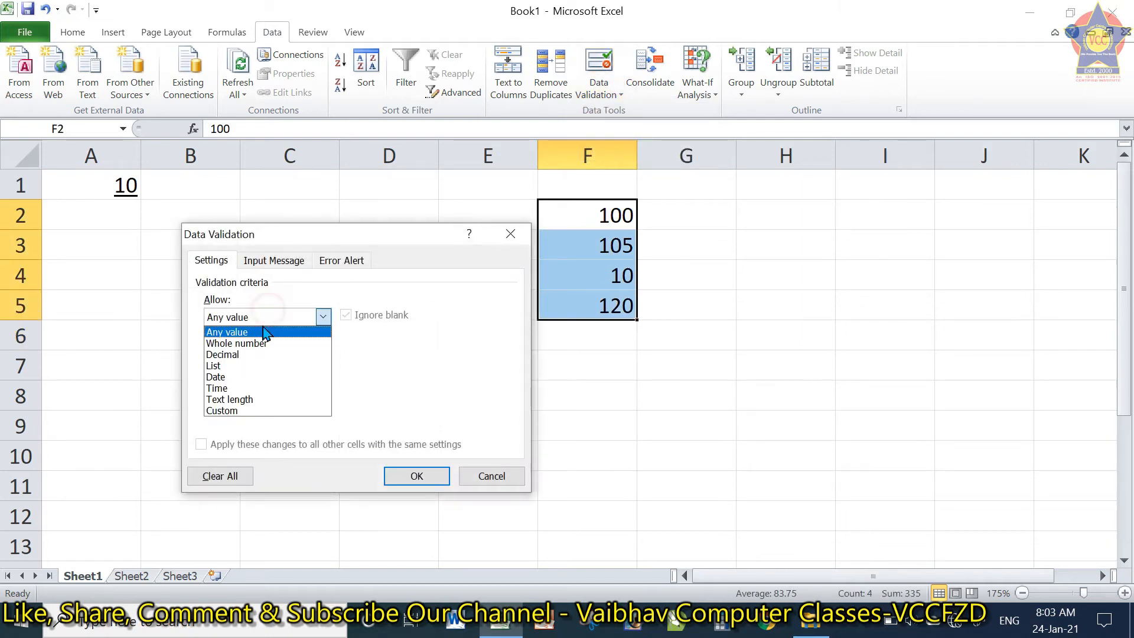
left_click(260, 338)
left_click(253, 387)
type("1")
left_click(256, 423)
type("1")
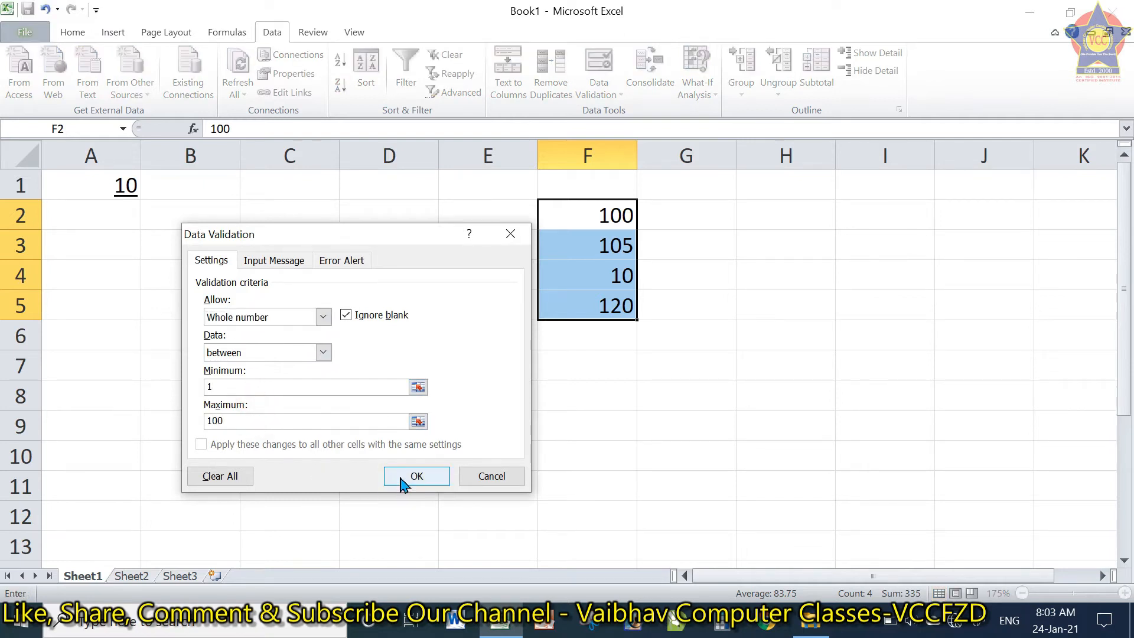
left_click(417, 476)
Circle the invalid data on the sheet
left_click(589, 335)
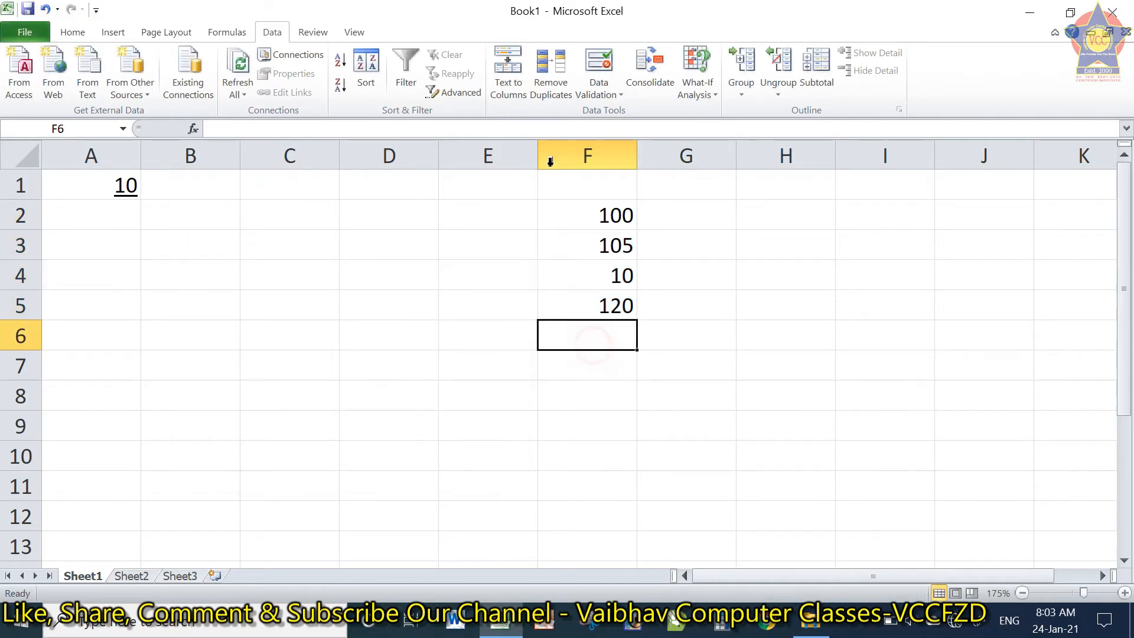
left_click(606, 94)
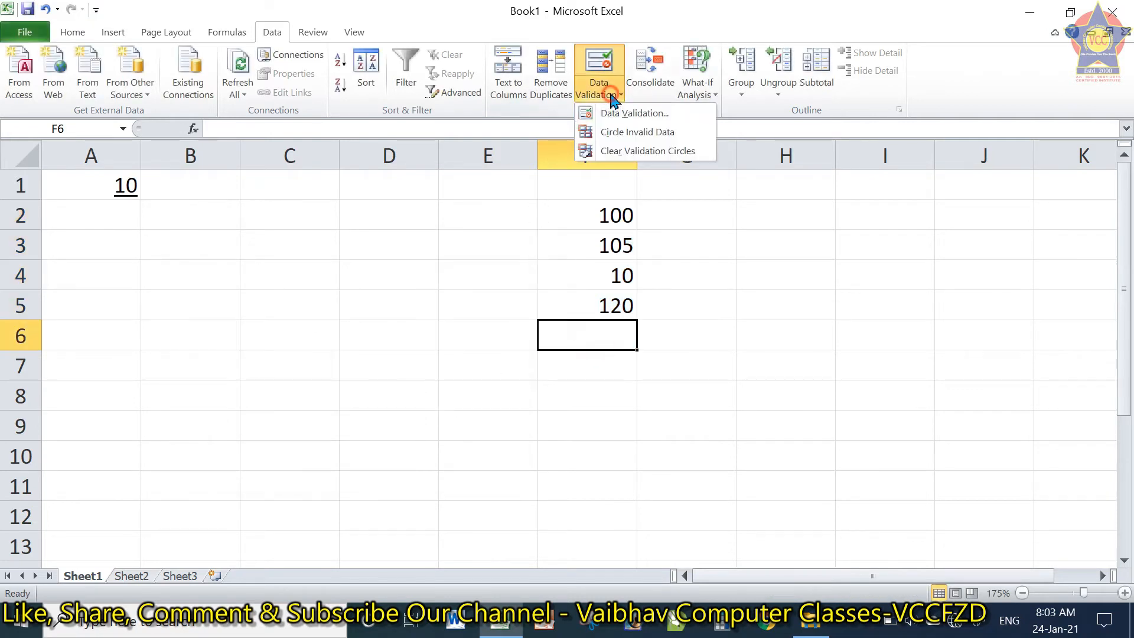
left_click(605, 133)
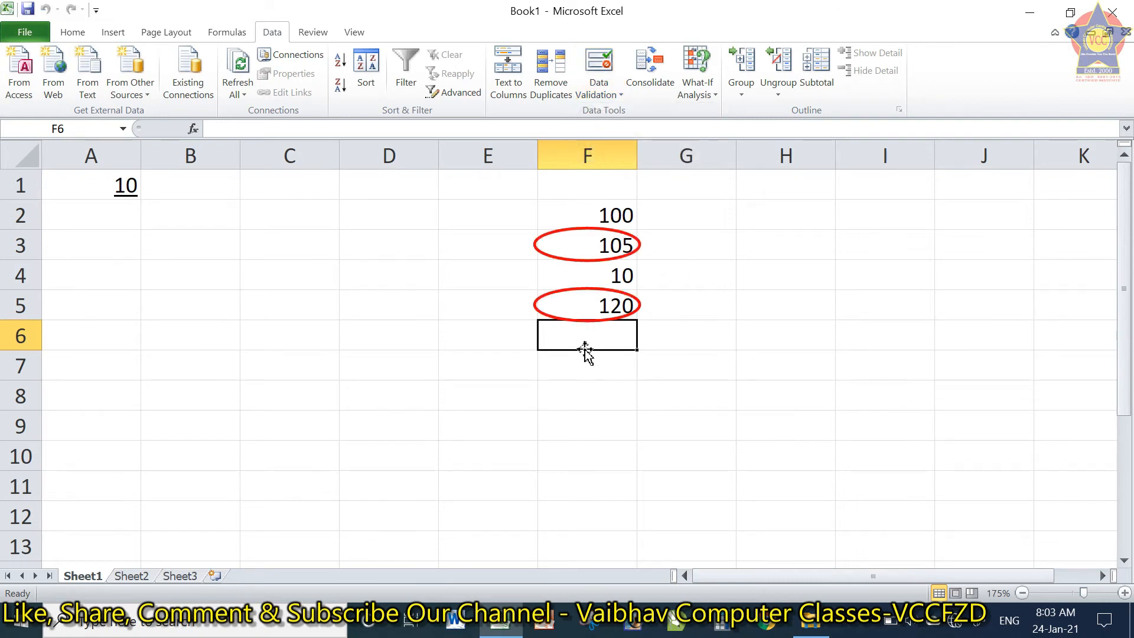
Correct the circled invalid entries by setting cell F3 to 12 and cell F5 to 6
left_click(620, 232)
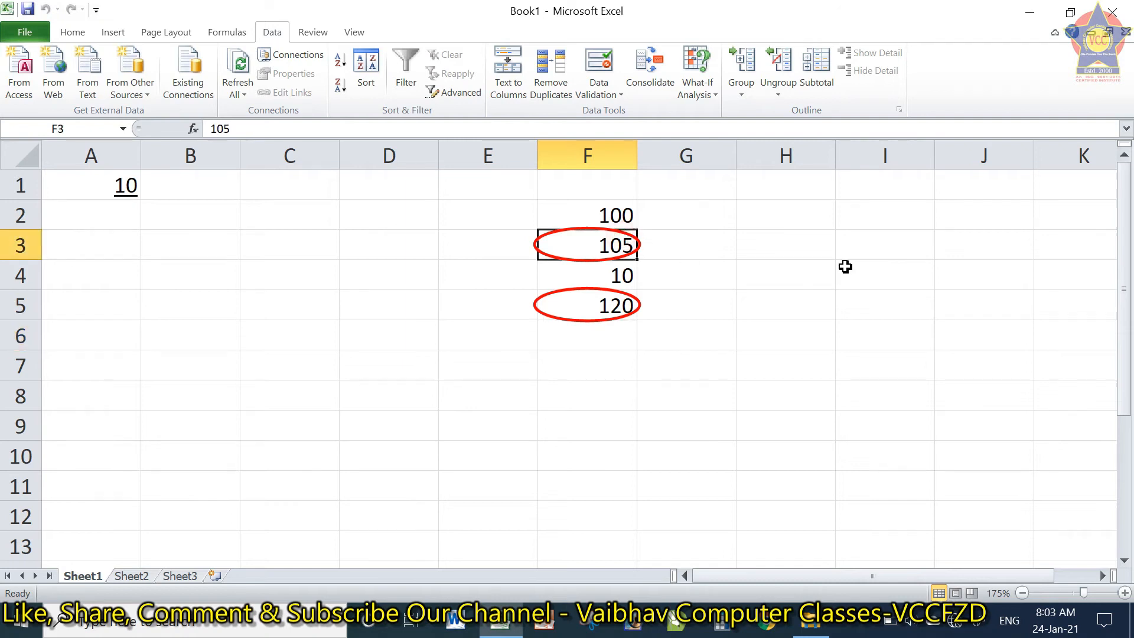
type("12")
key("Return")
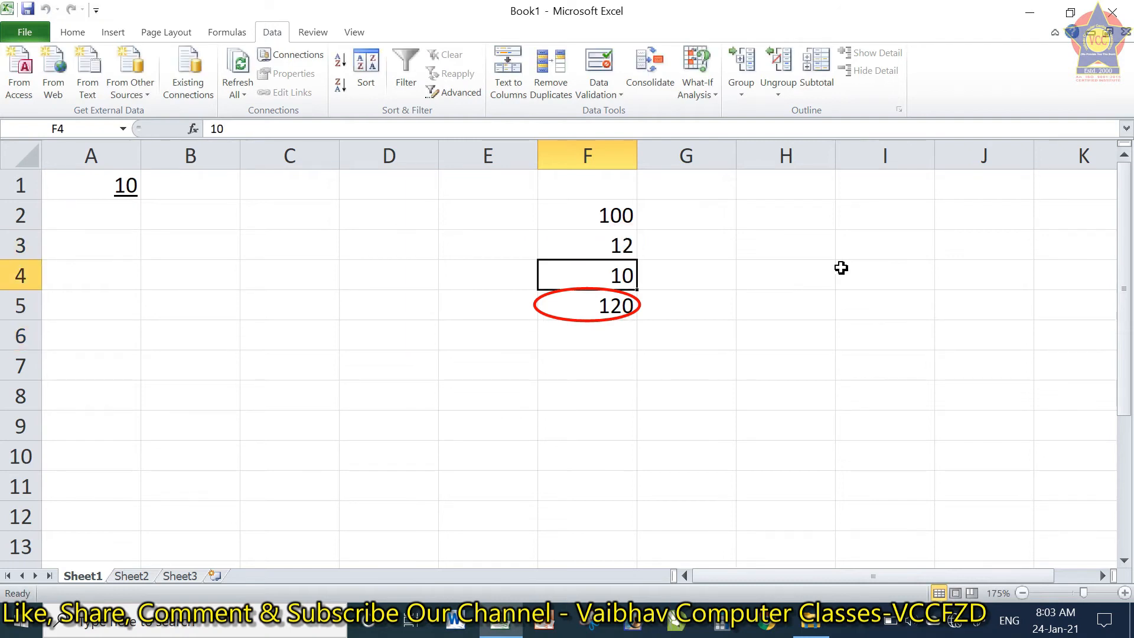
key("Down")
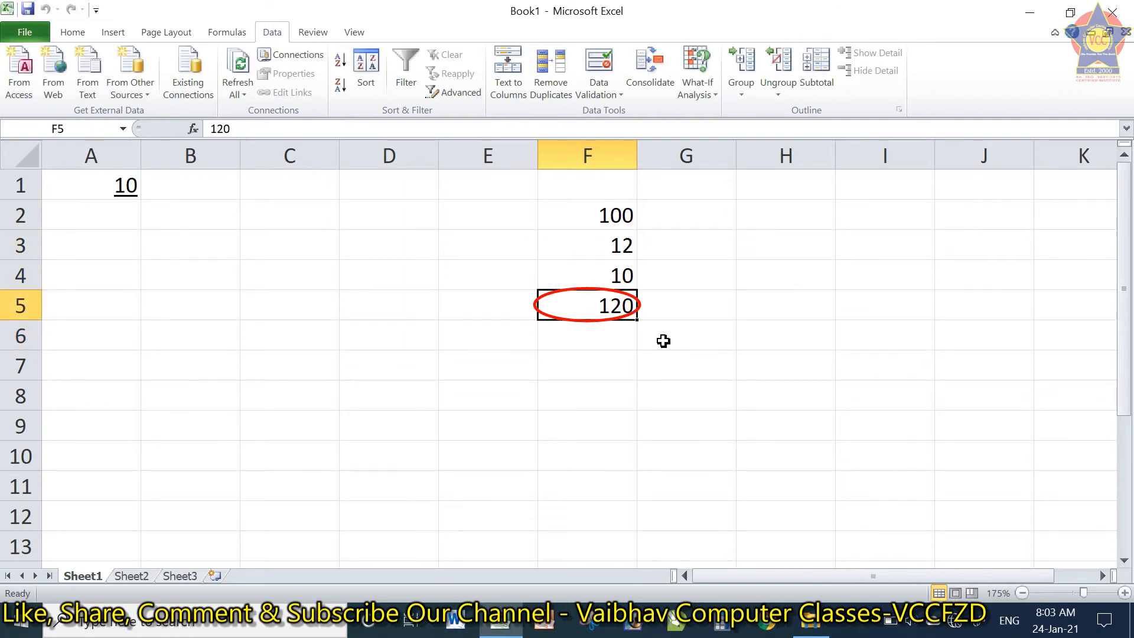
type("6")
key("Return")
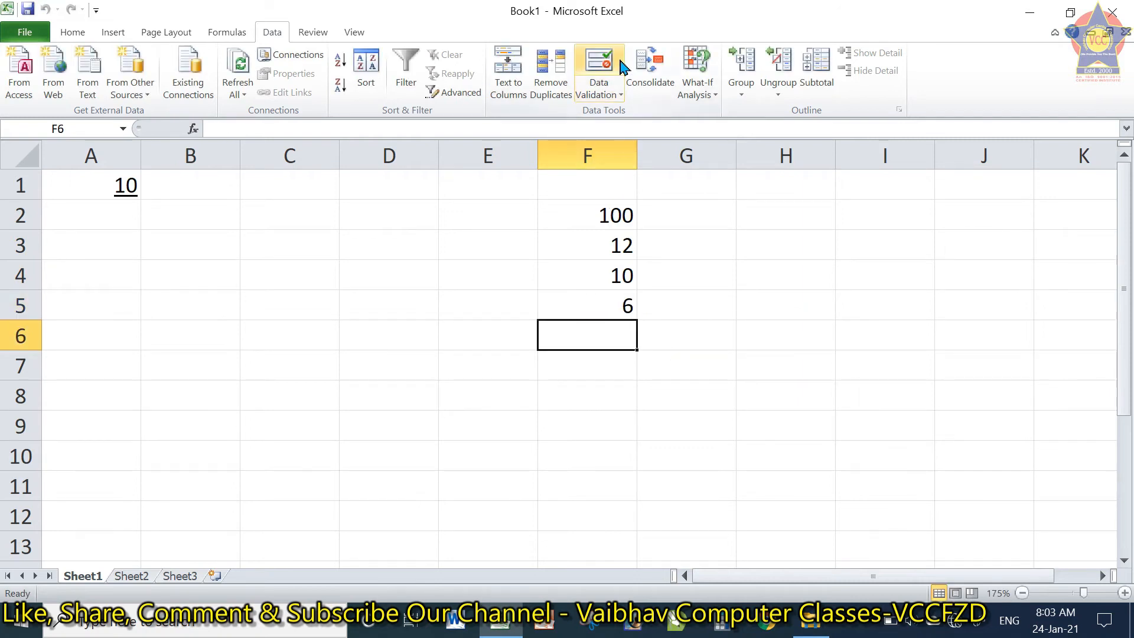
left_click(621, 101)
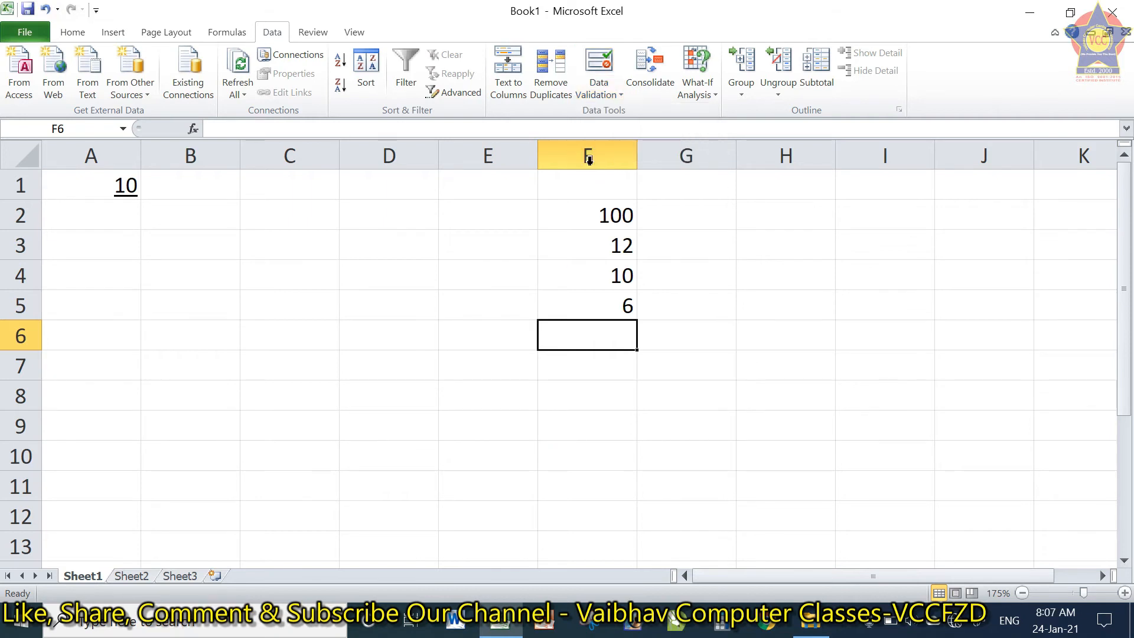
left_click(616, 97)
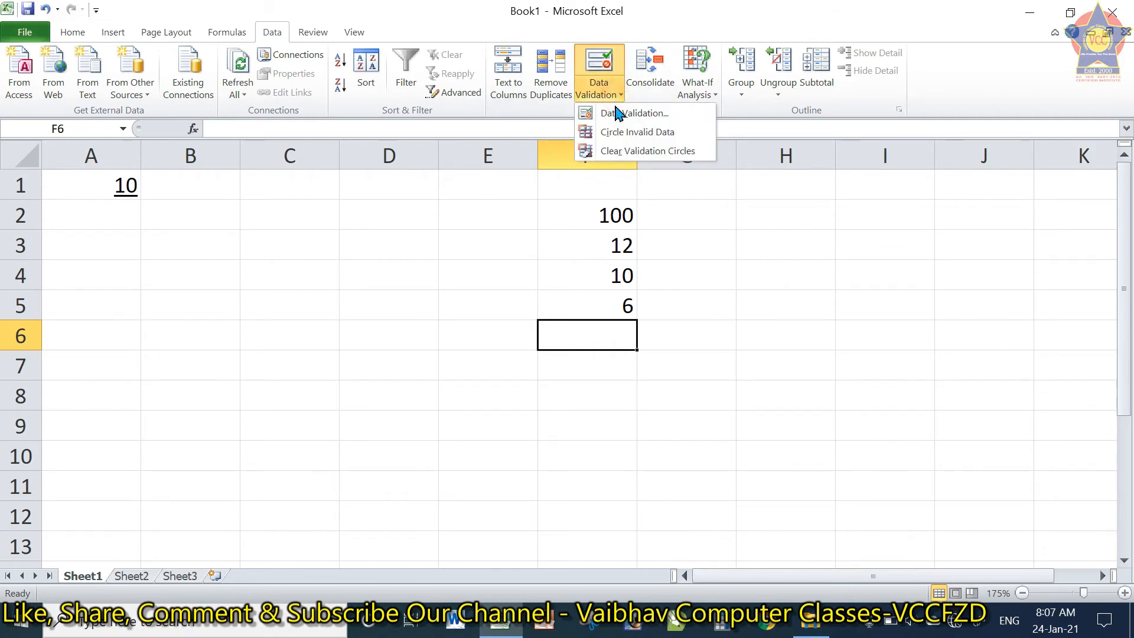
left_click(617, 113)
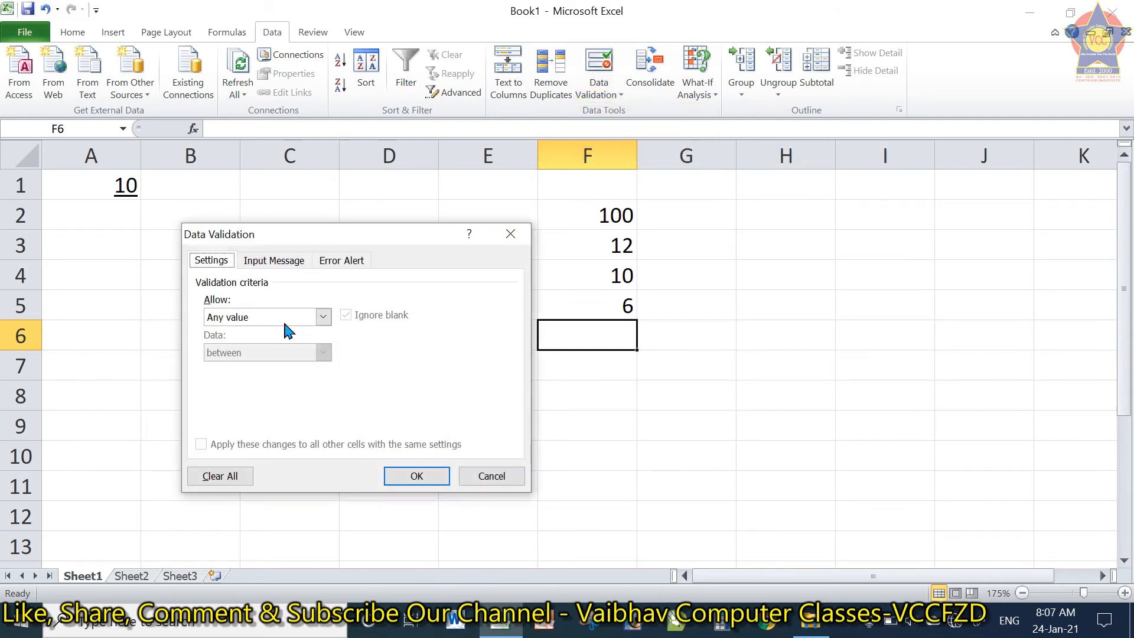
left_click(258, 317)
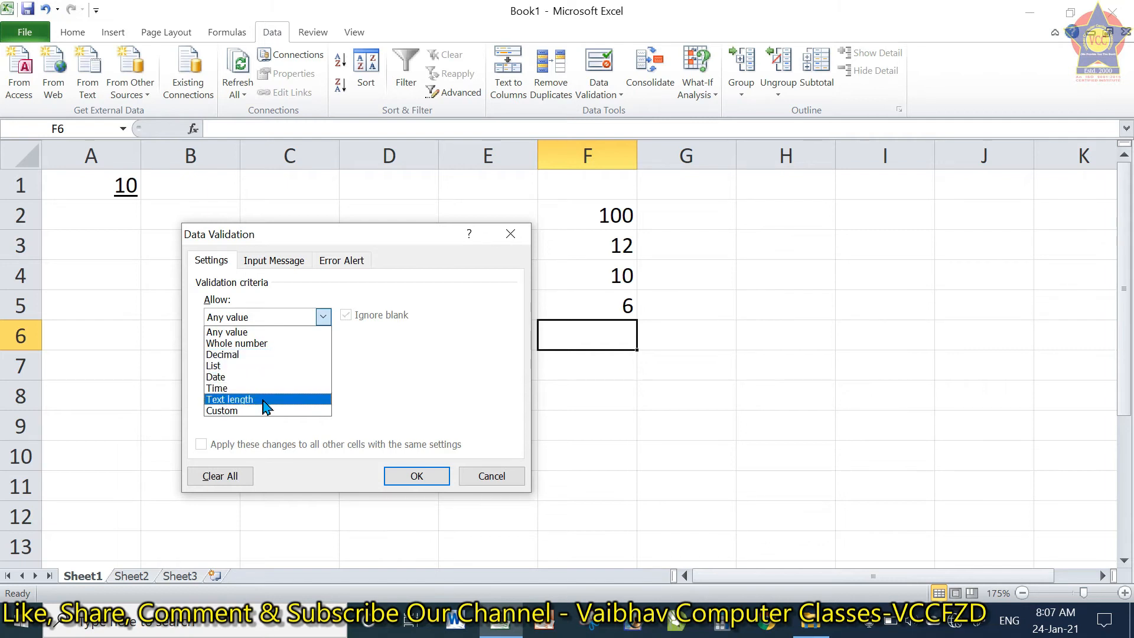
left_click(268, 366)
left_click(269, 366)
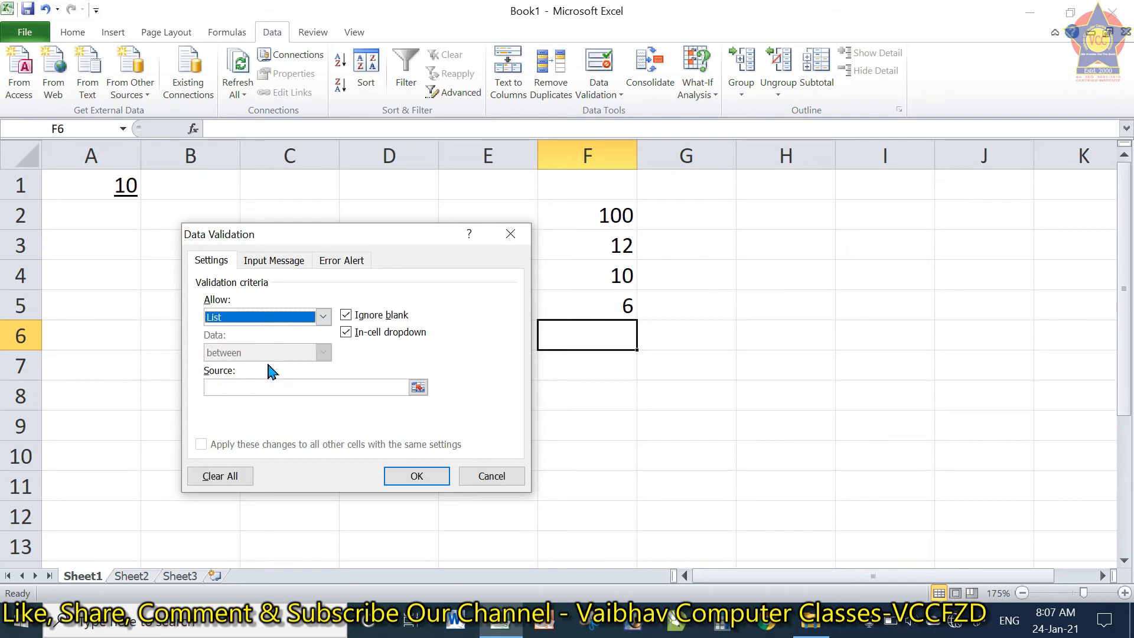
left_click(511, 480)
Enter three sample first names in cells J2 to J4, one per cell
left_click(958, 220)
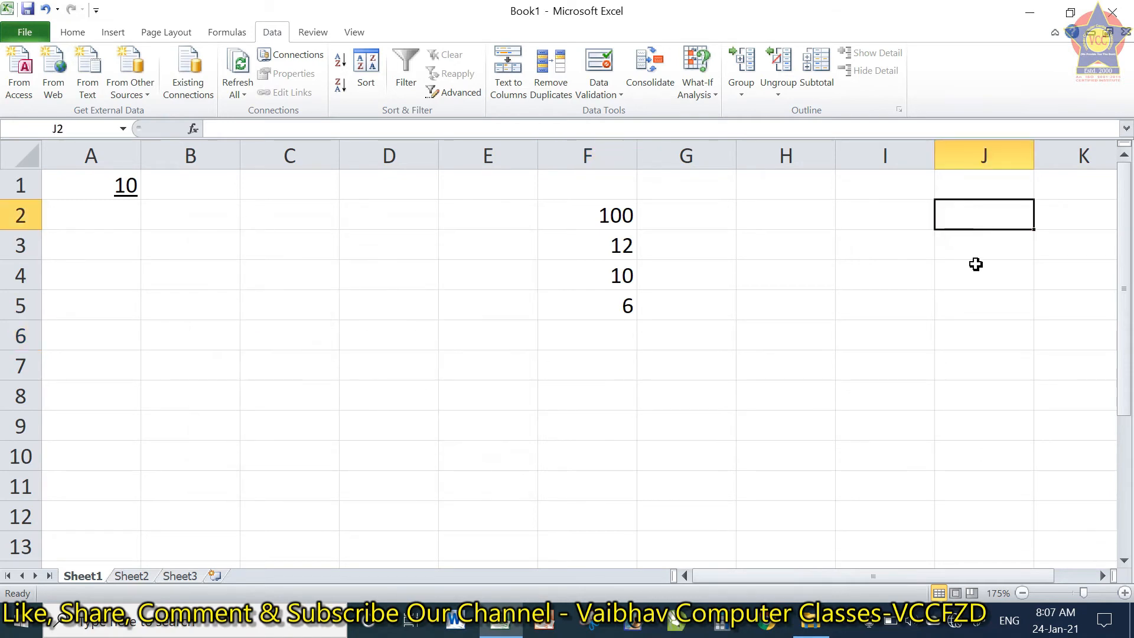
type("ram")
key("Return")
type("shyam")
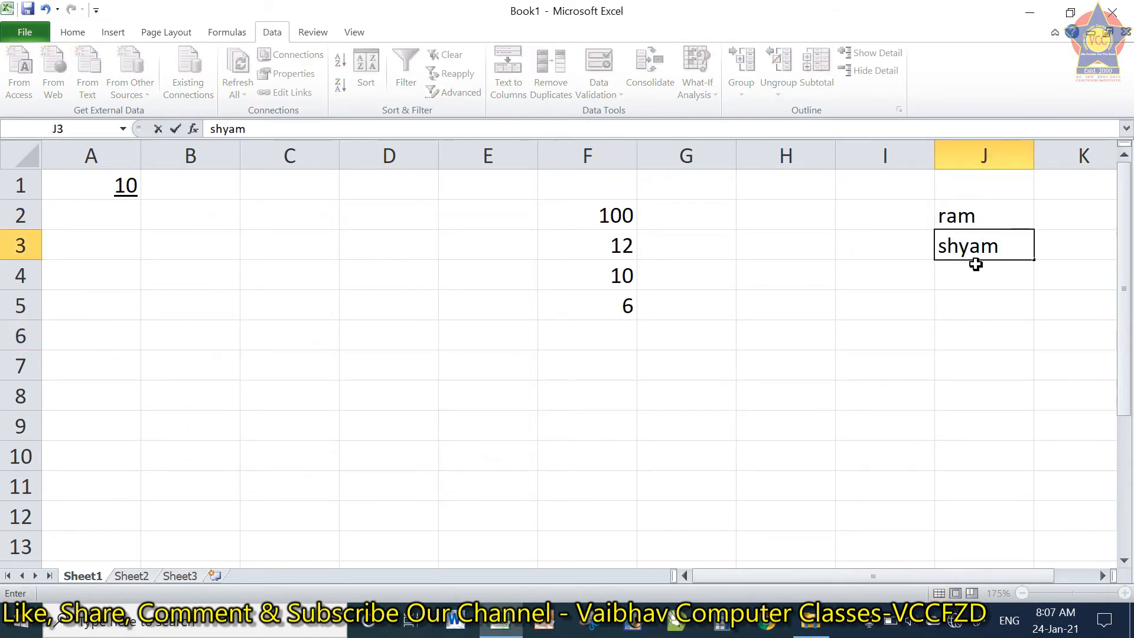
key("Return")
type("kumar")
key("Return")
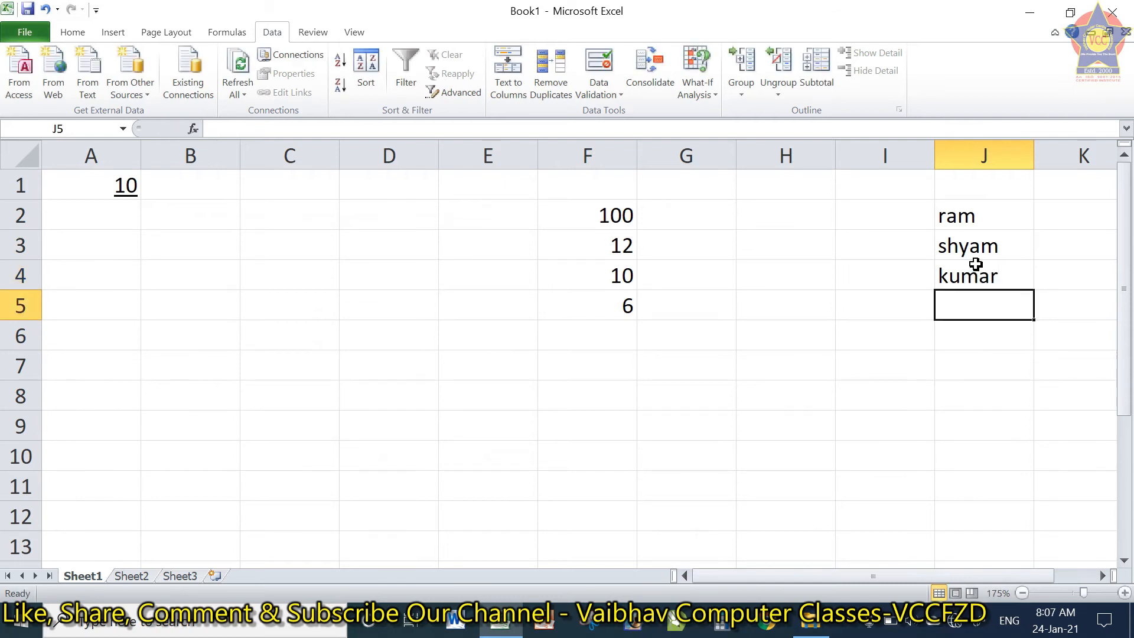
Restrict cells E2:E9 to a drop-down list of values sourced from cells J2:J4
left_click_drag(463, 211, 454, 408)
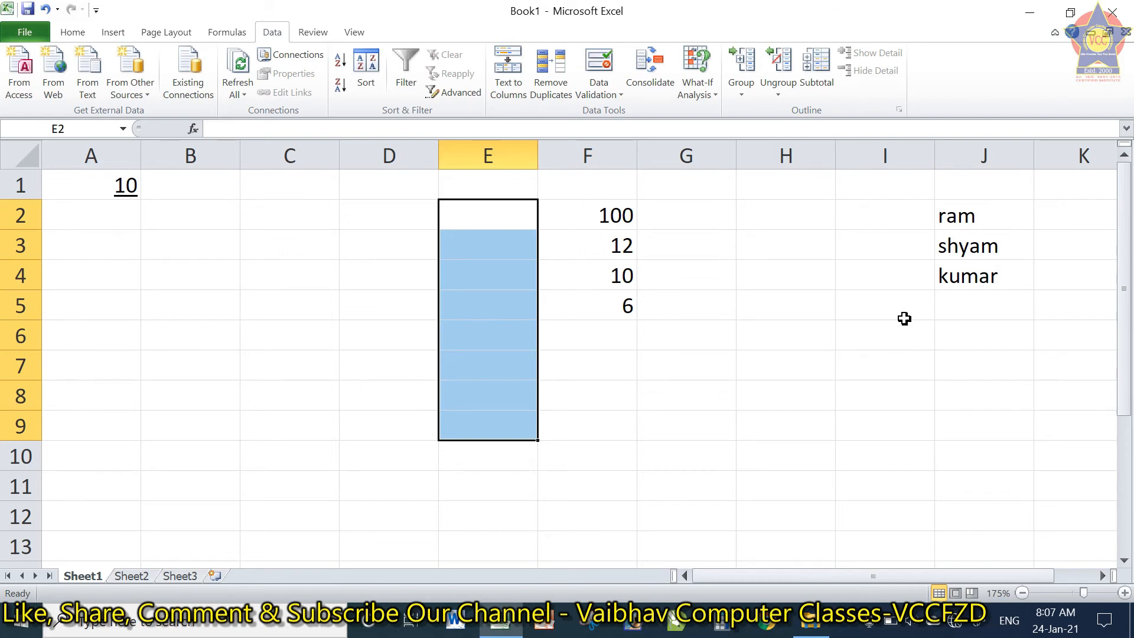
left_click(600, 89)
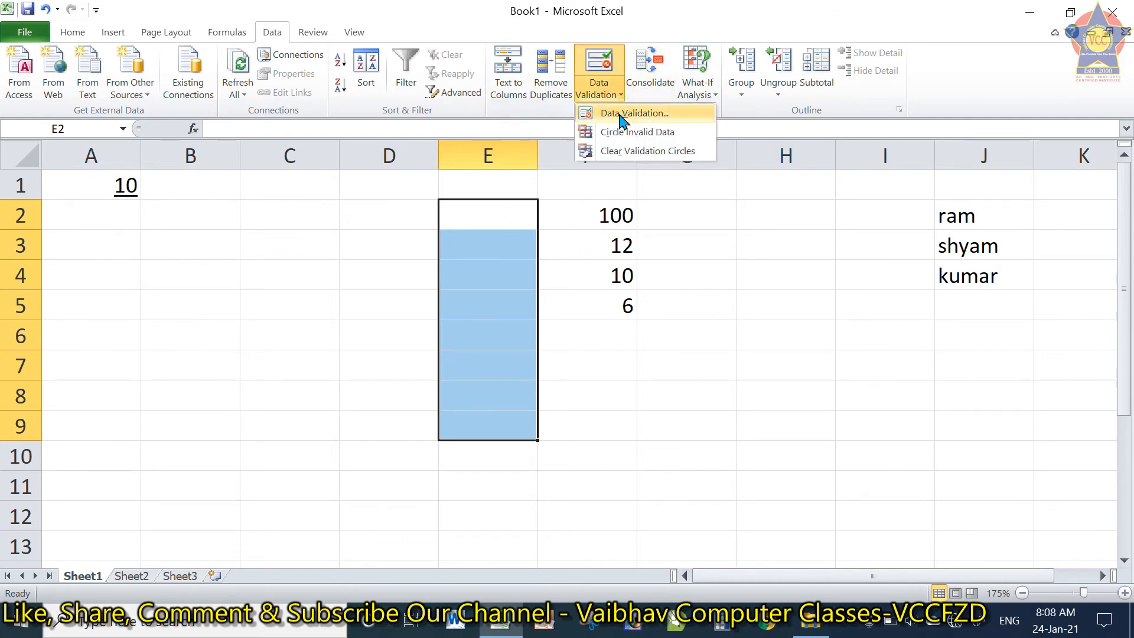
left_click(614, 115)
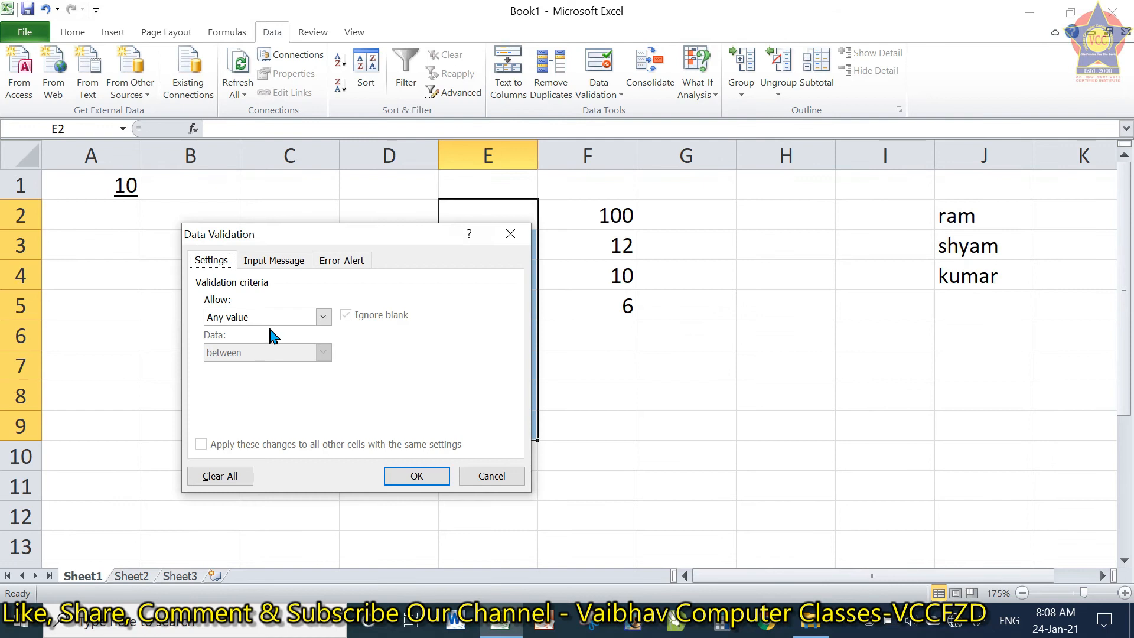
left_click(272, 317)
left_click(261, 366)
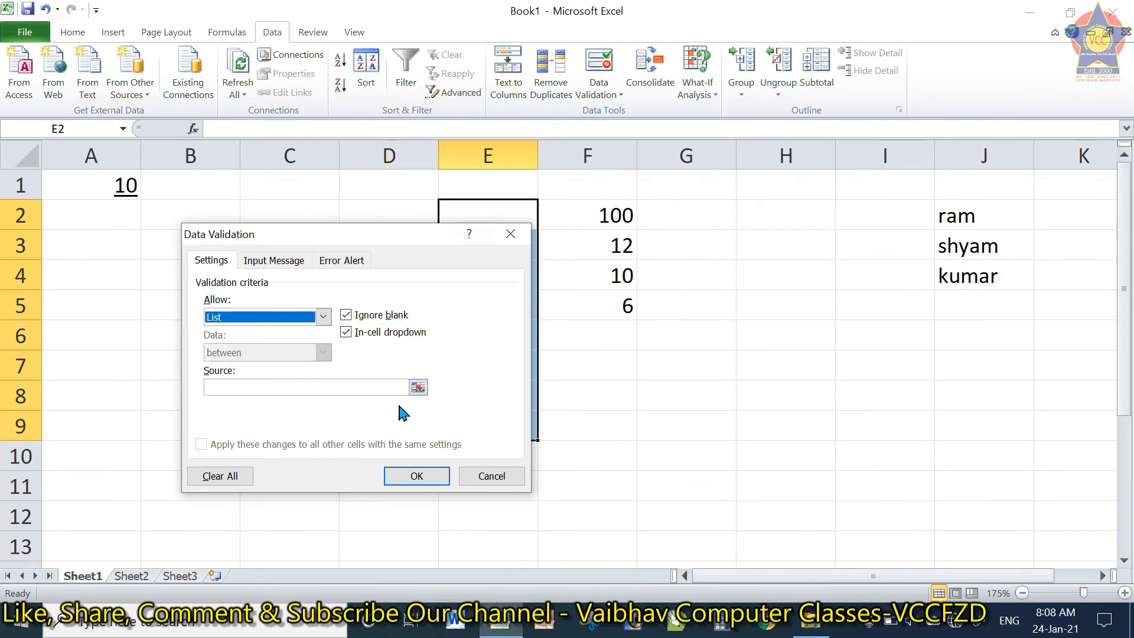
left_click(418, 387)
left_click_drag(978, 218, 999, 278)
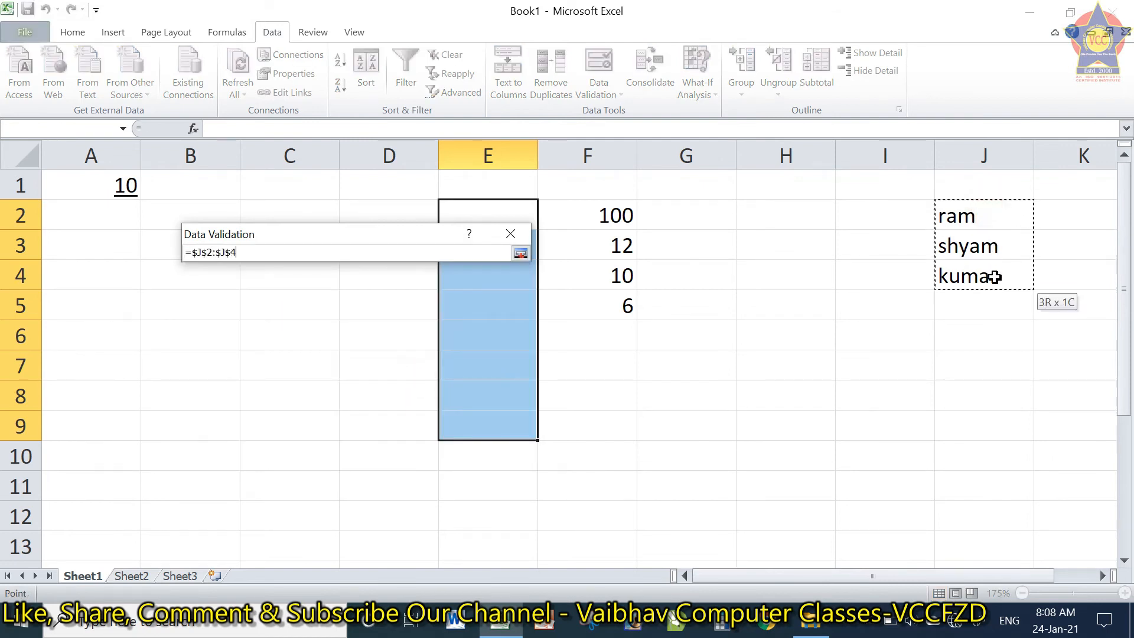
left_click(526, 256)
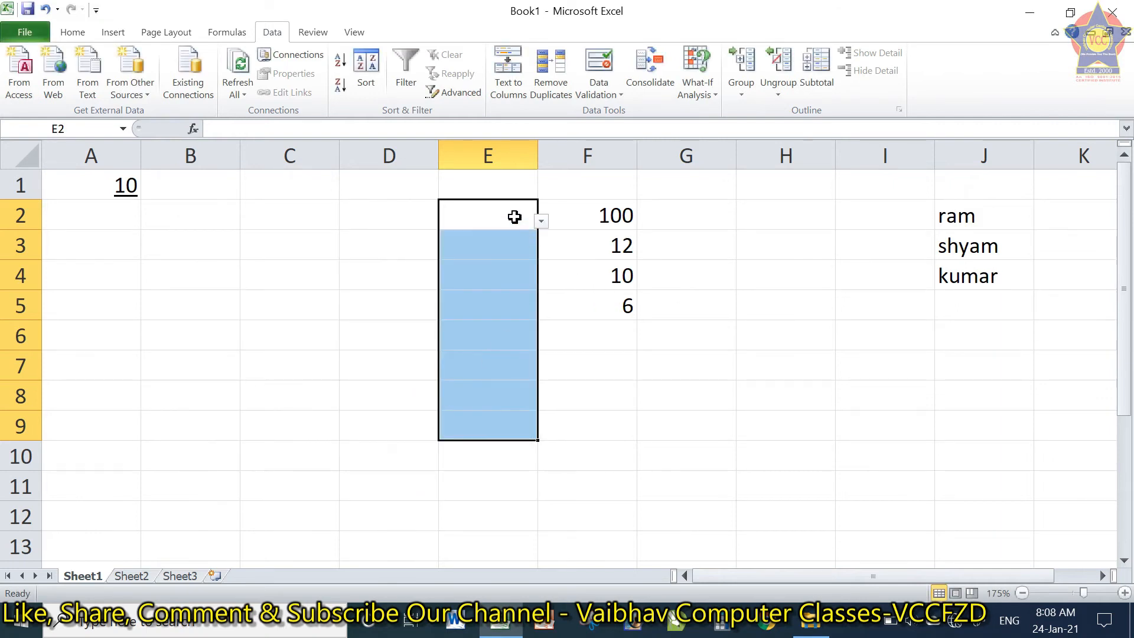
Fill cells E2 to E5 from their drop-down lists with the first, second, third and second listed names
left_click(513, 216)
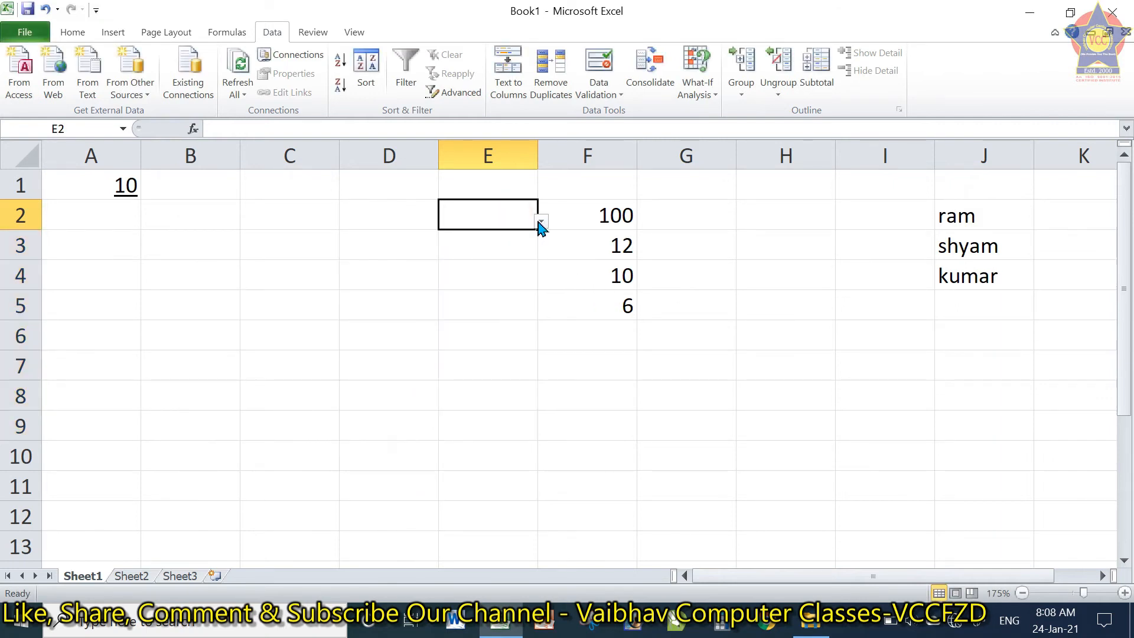
left_click(541, 223)
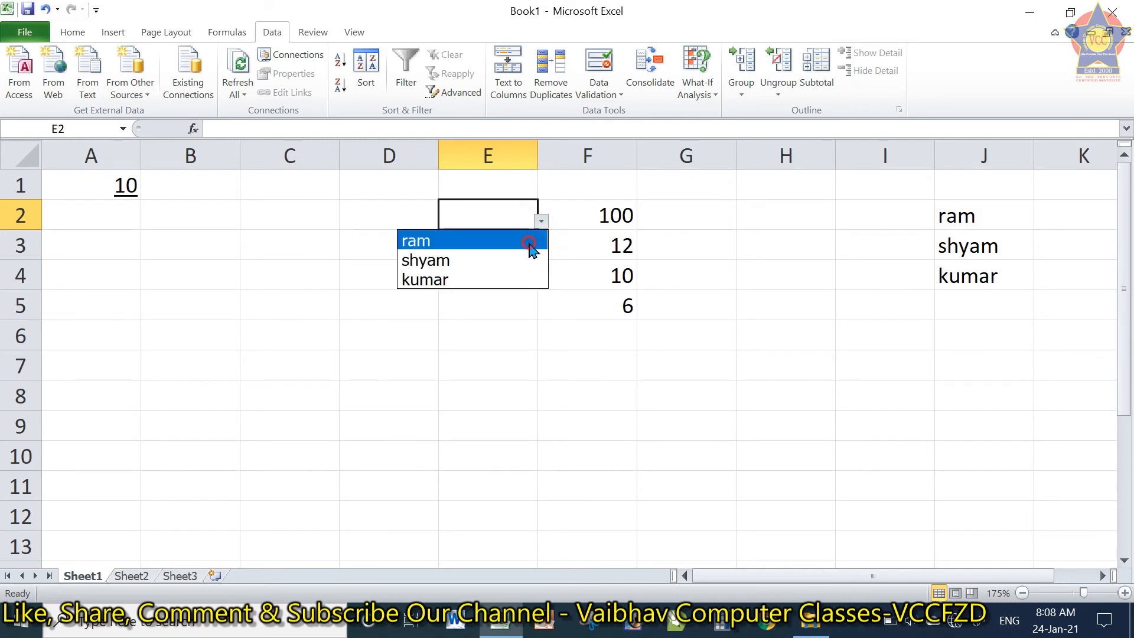
left_click(530, 242)
left_click(527, 246)
left_click(540, 251)
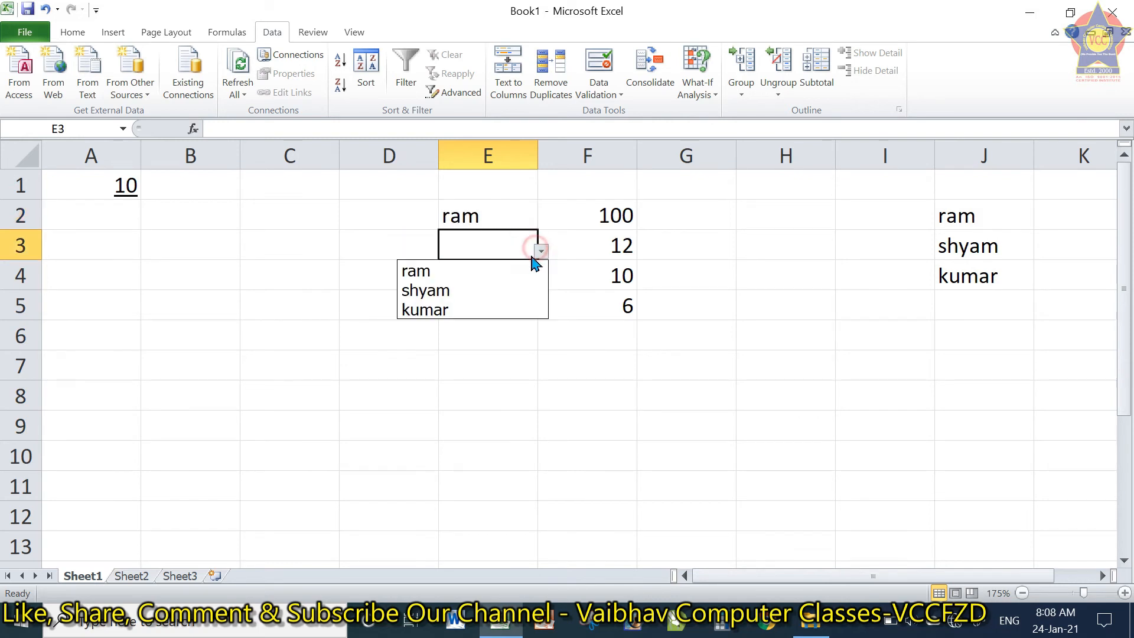
left_click(516, 290)
left_click(529, 281)
left_click(541, 282)
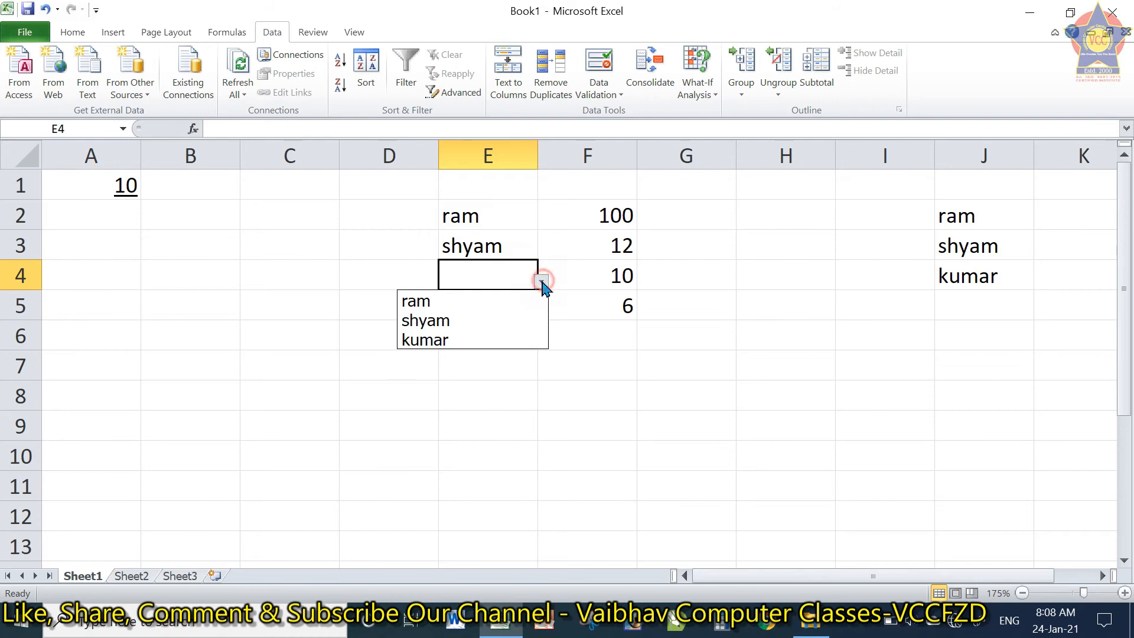
left_click(518, 339)
left_click(524, 303)
left_click(540, 316)
left_click(514, 351)
Try to enter a first name that is not in the list in cell E6, and cancel the entry
left_click(509, 340)
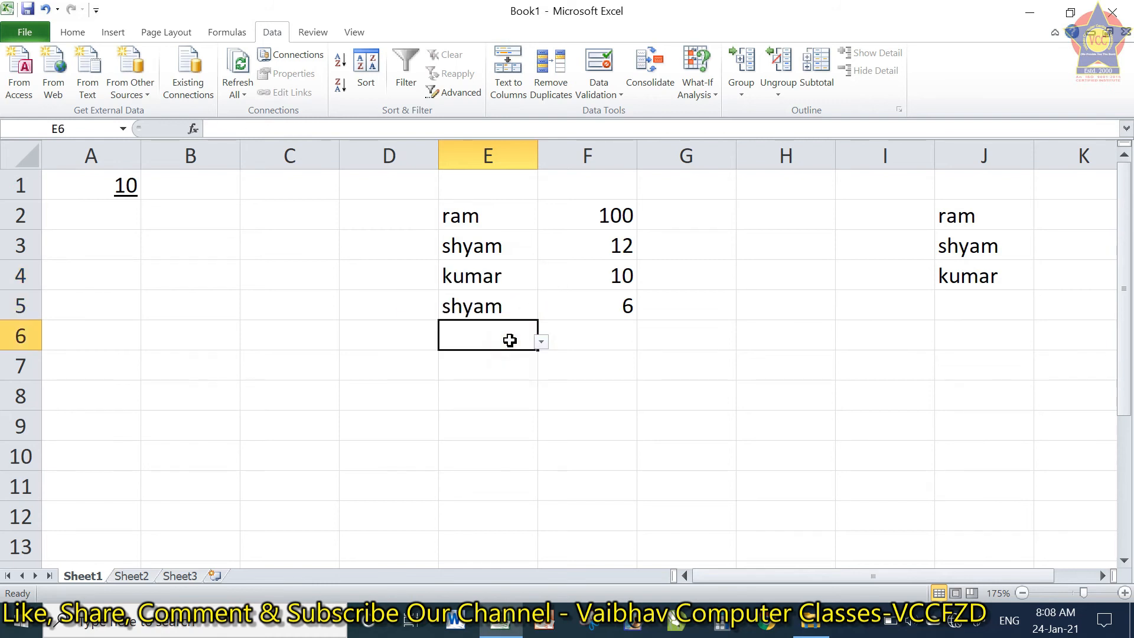
type("rajesh")
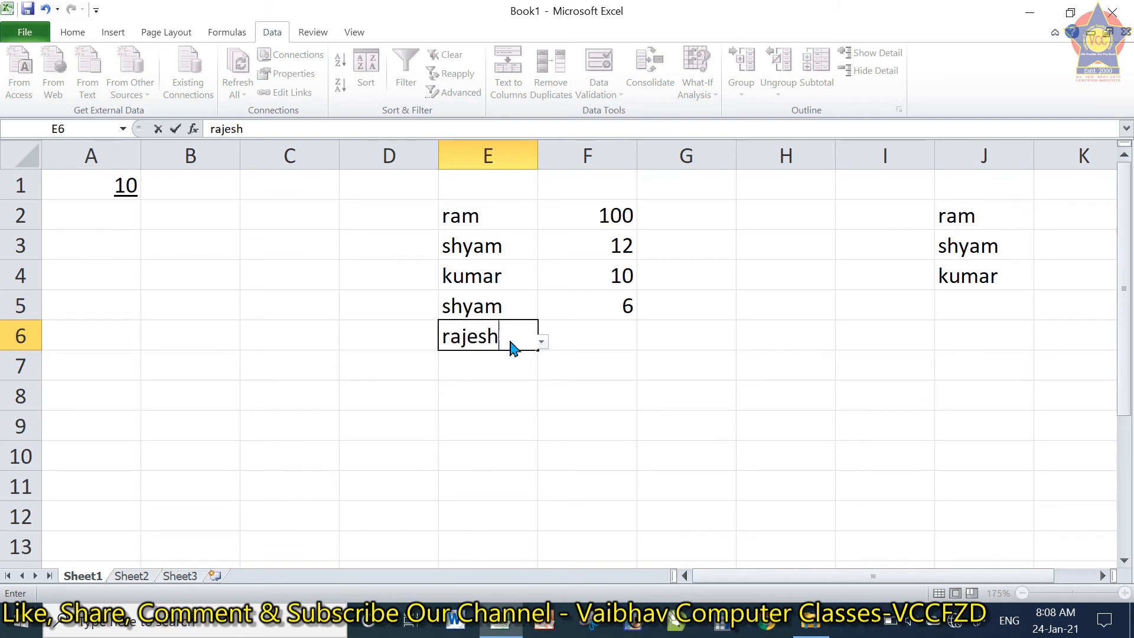
key("Return")
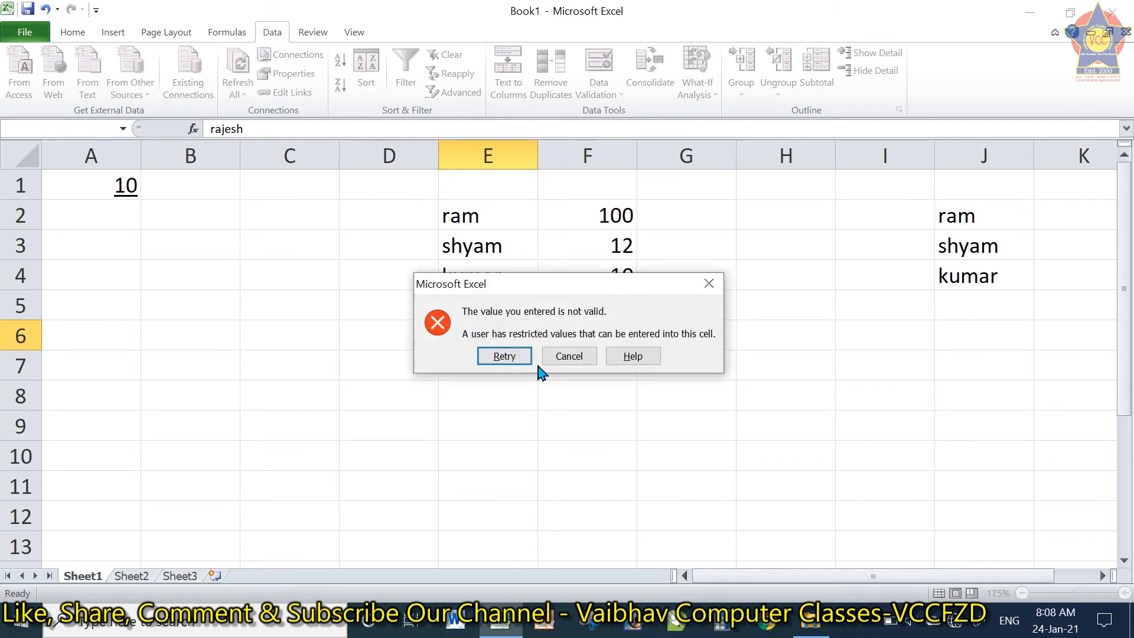
left_click(558, 360)
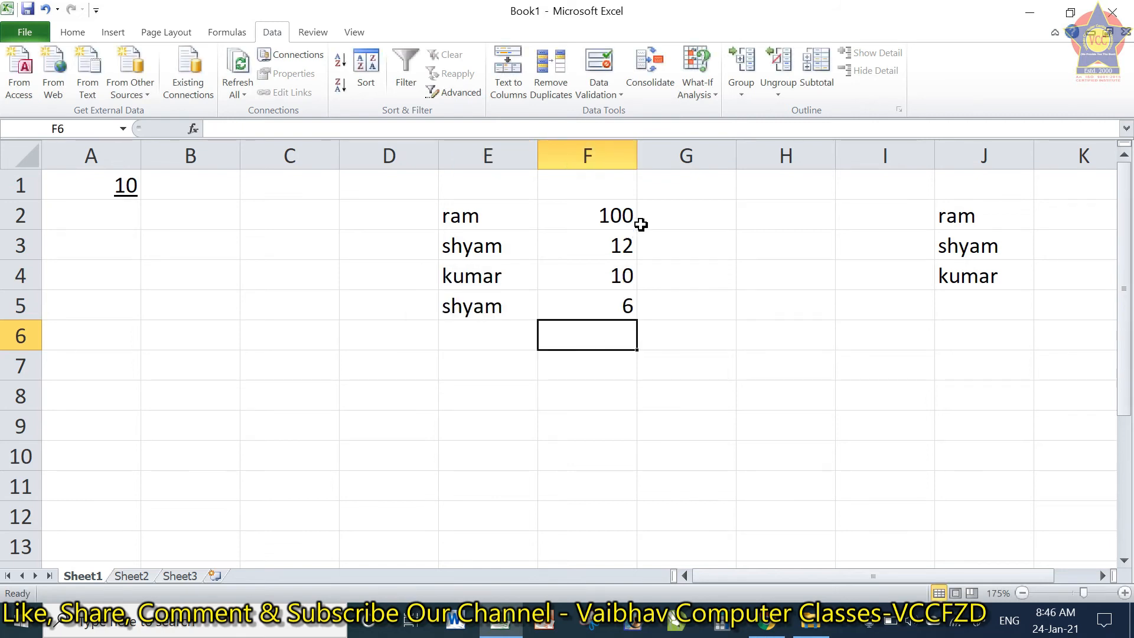
Define a validation rule for cell F6 that allows whole numbers between 1 and 100
left_click(620, 95)
left_click(621, 115)
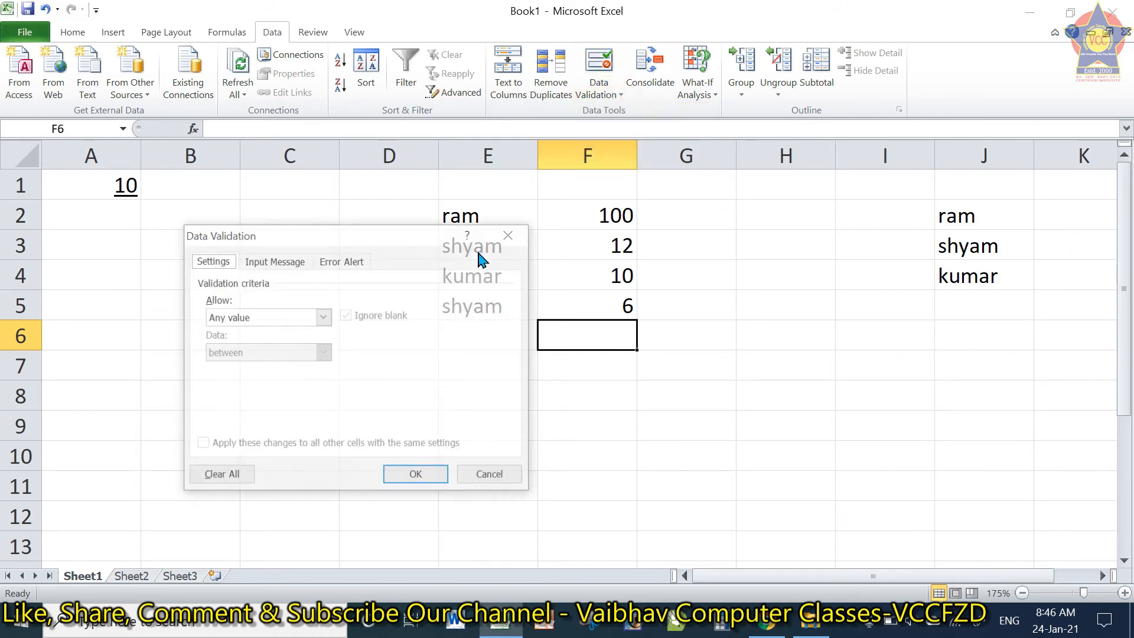
left_click(279, 264)
left_click(340, 263)
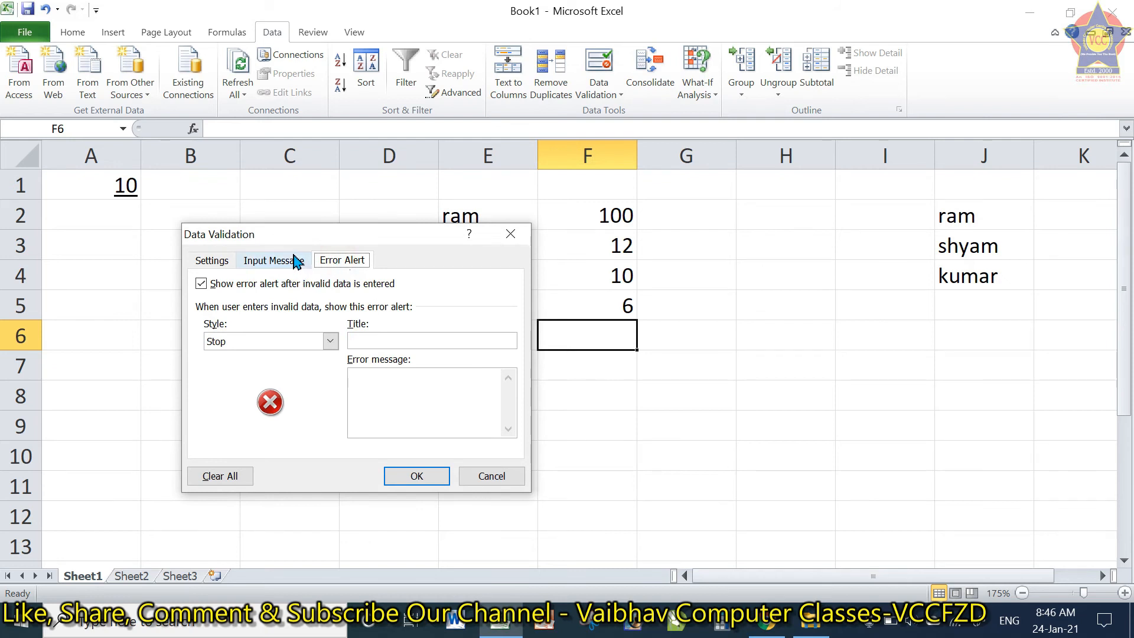
left_click(221, 261)
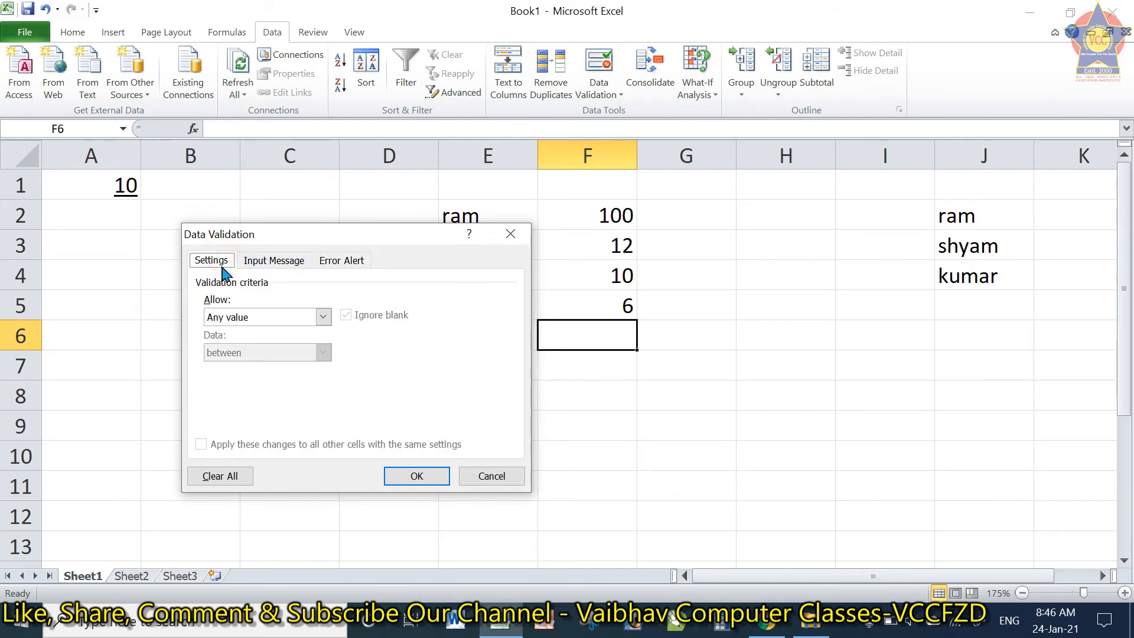
left_click(288, 319)
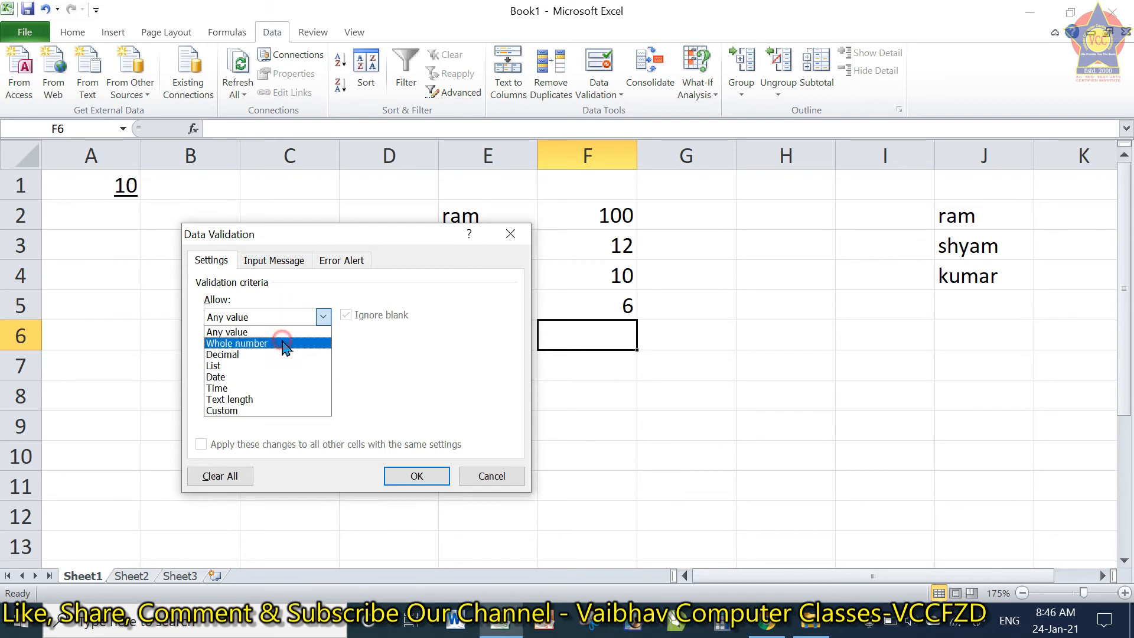
left_click(284, 342)
left_click(269, 383)
type("1")
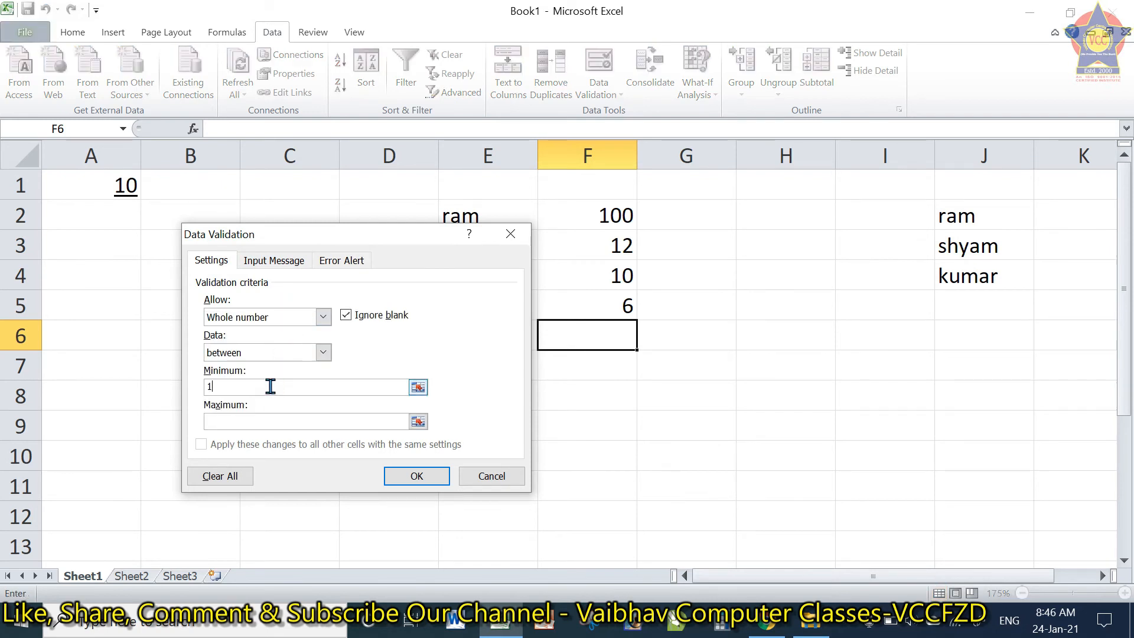
left_click(267, 422)
type("100")
Add an input message titled "enter age" with the text "age between 1 to 100" and apply the validation to cell F6
left_click(300, 263)
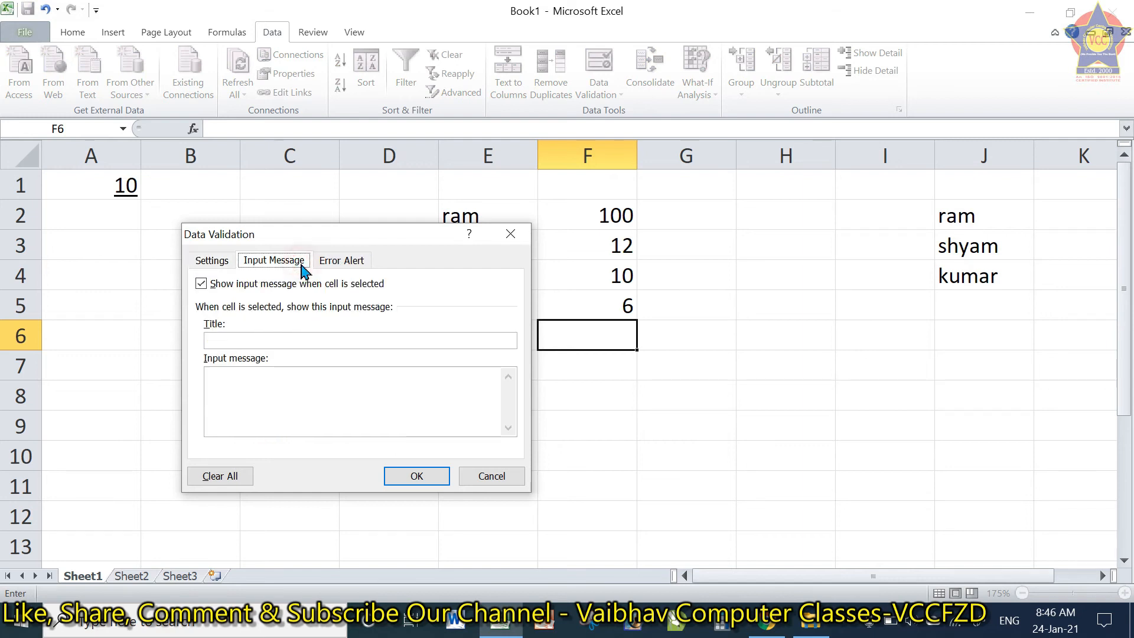
left_click(237, 341)
left_click(218, 285)
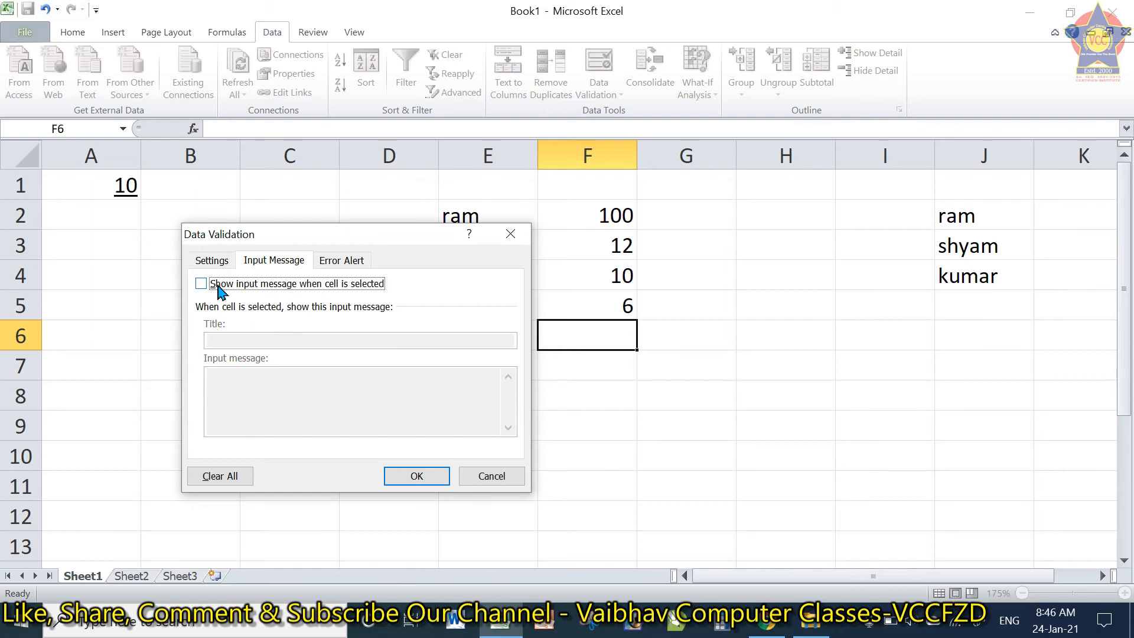
left_click(218, 284)
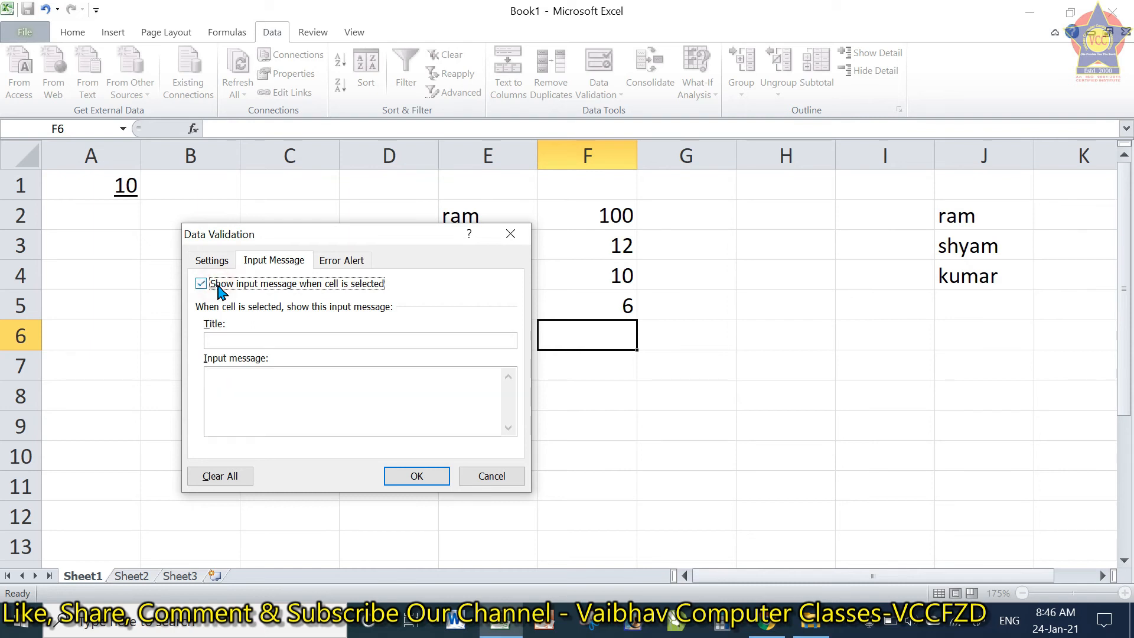
left_click(224, 342)
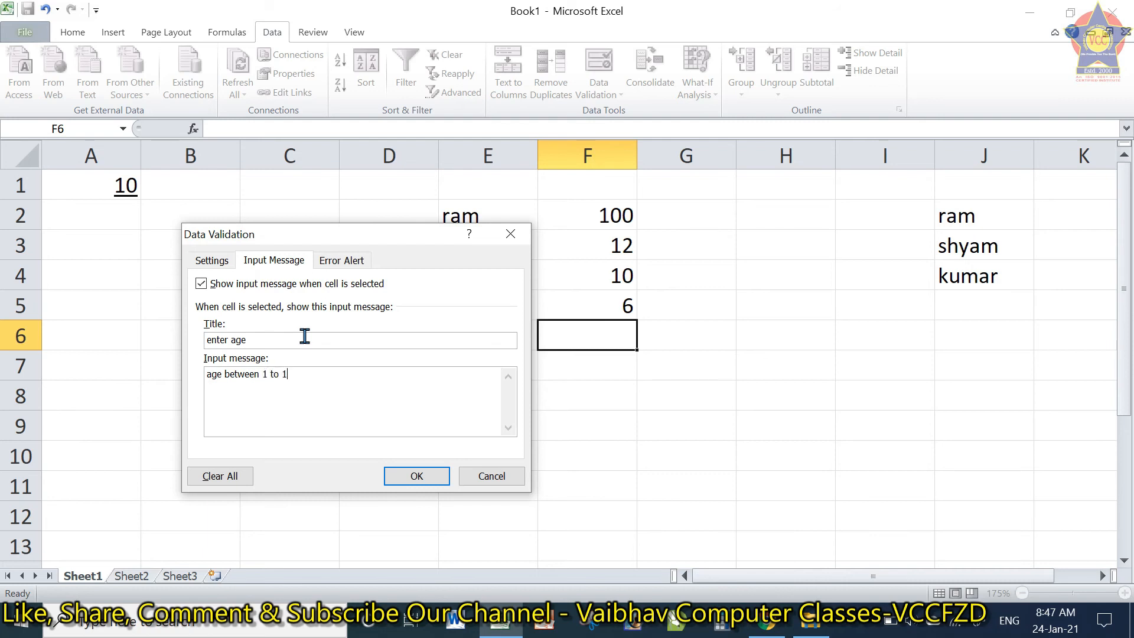
left_click(392, 474)
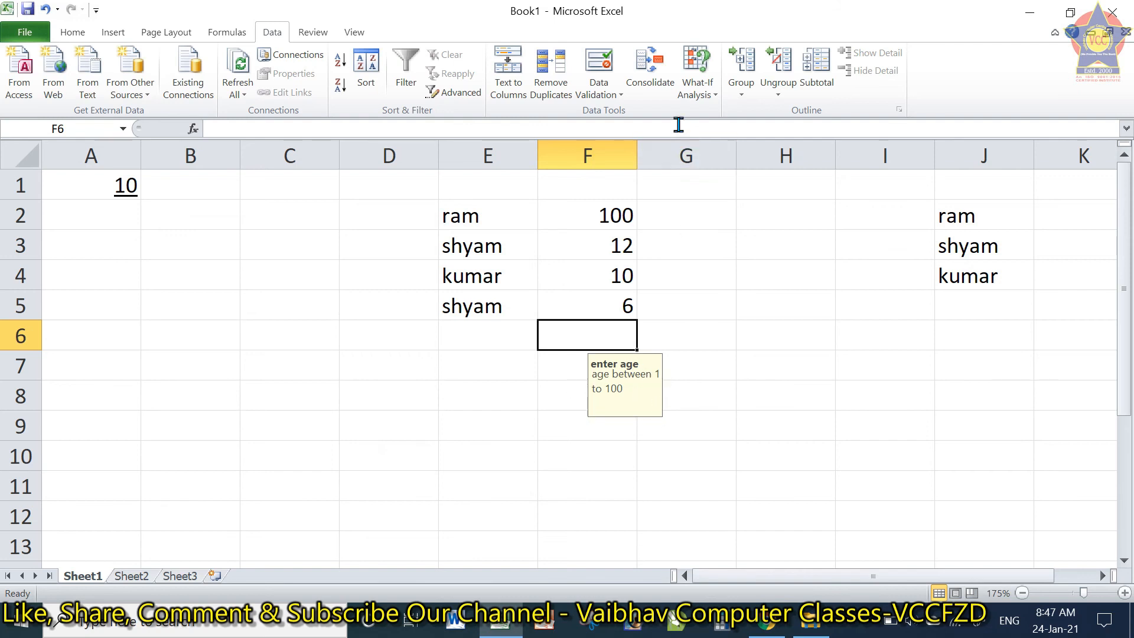
In cell F6's validation error alert, try the Warning and Information styles and settle on Stop
left_click(615, 94)
left_click(467, 251)
left_click(266, 258)
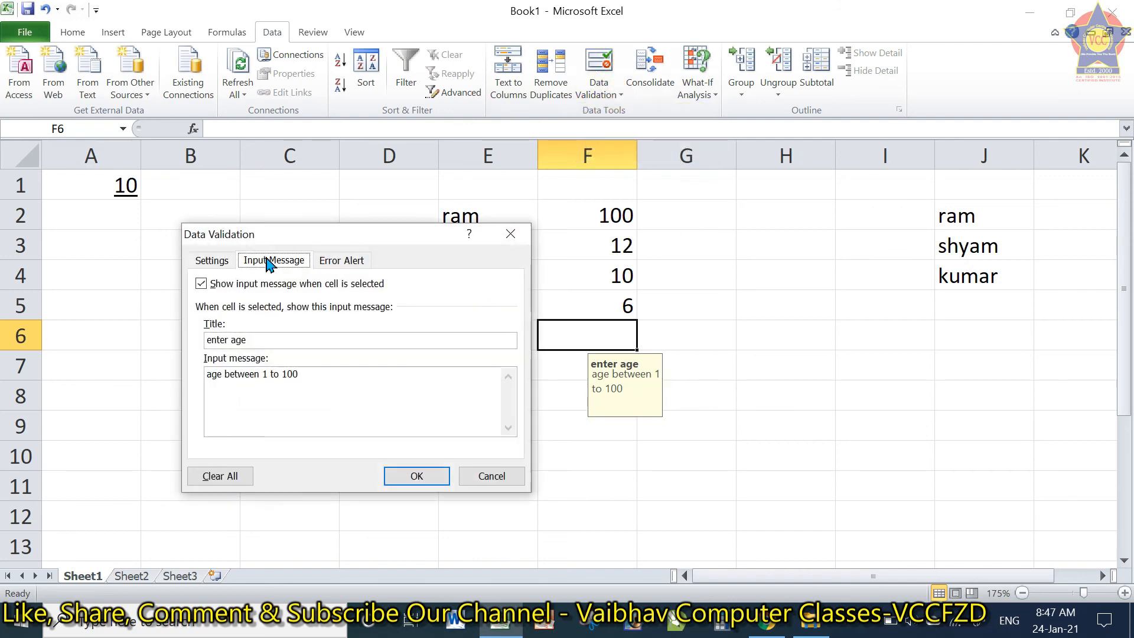
left_click(319, 259)
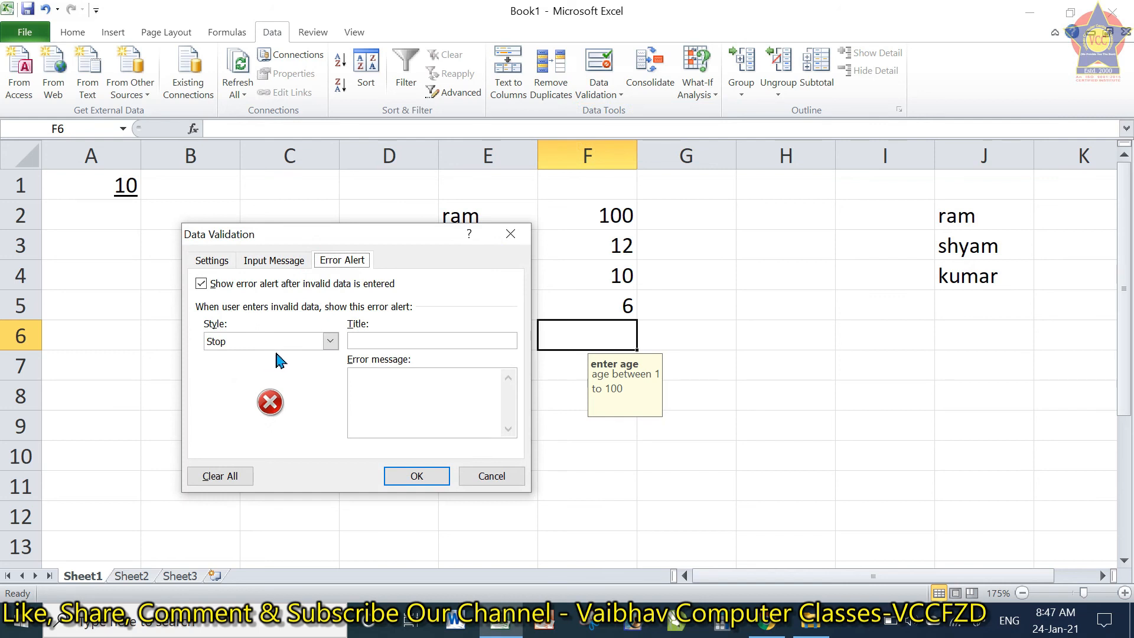
left_click(330, 340)
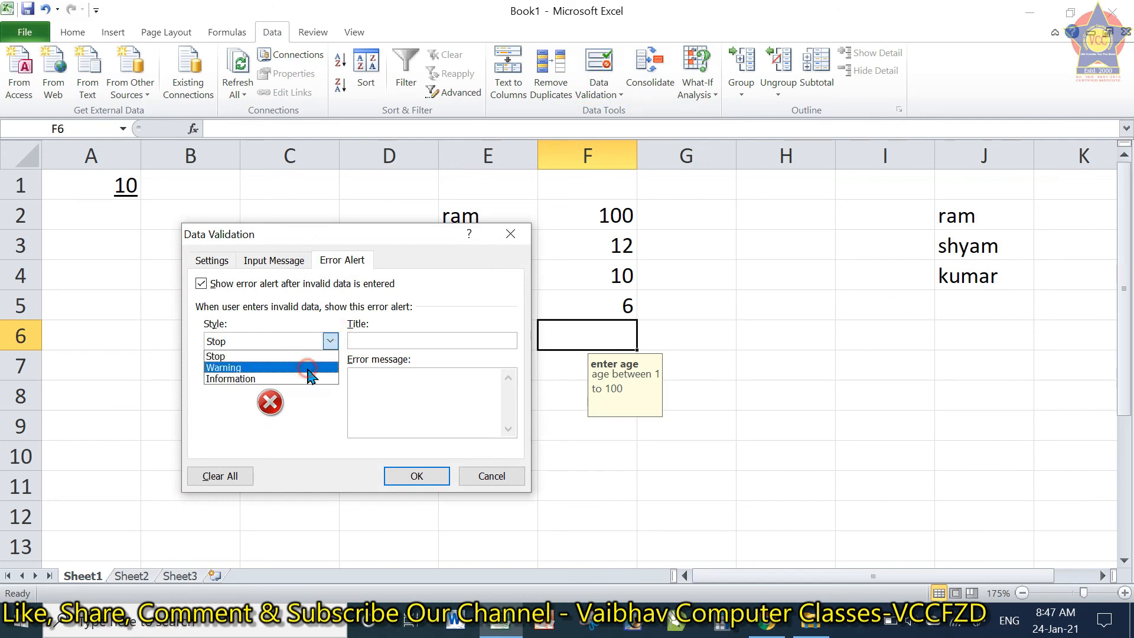
left_click(303, 367)
left_click(306, 341)
left_click(307, 378)
left_click(310, 341)
left_click(298, 368)
left_click(314, 341)
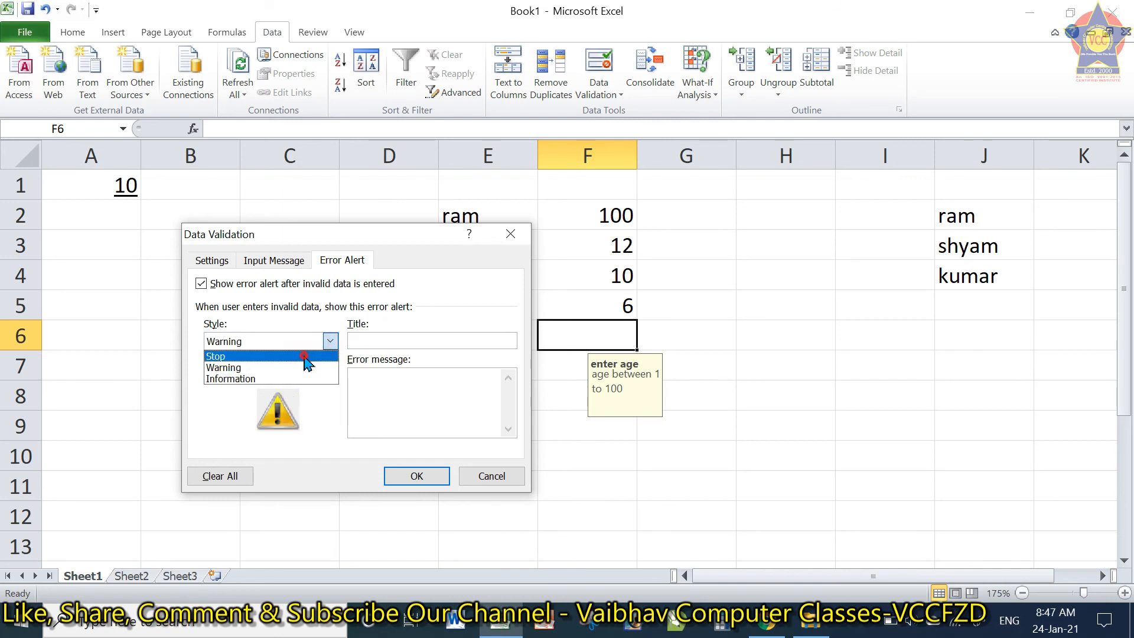
left_click(305, 356)
Title the error alert "wrong input", set its message to "enter valid age", and apply it to cell F6
left_click(386, 339)
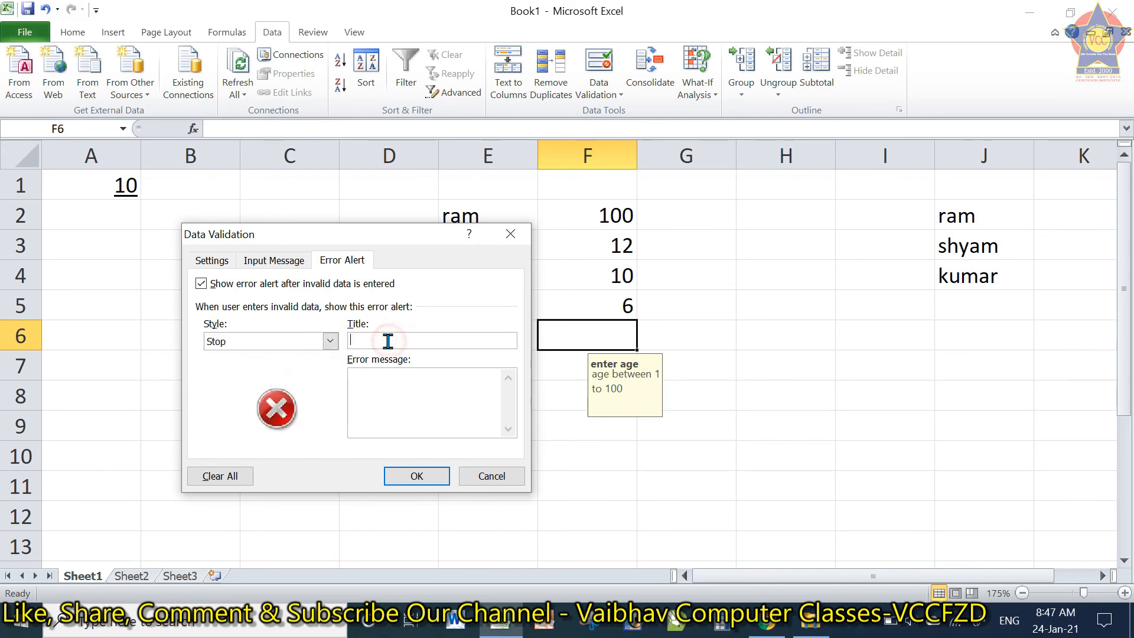
type("wrong input")
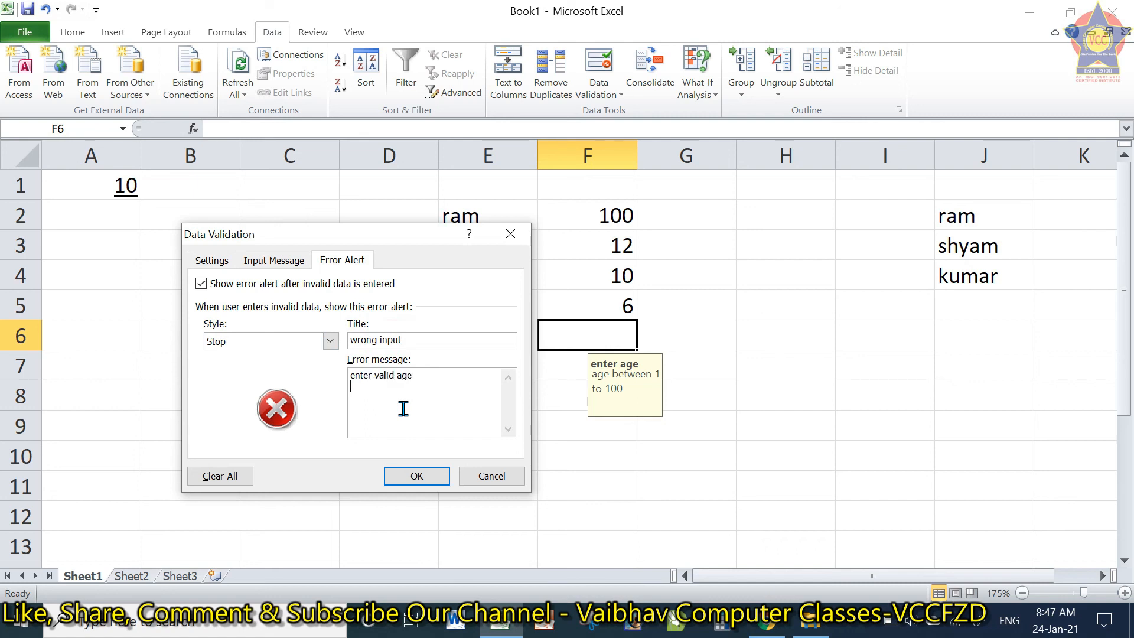
left_click(408, 475)
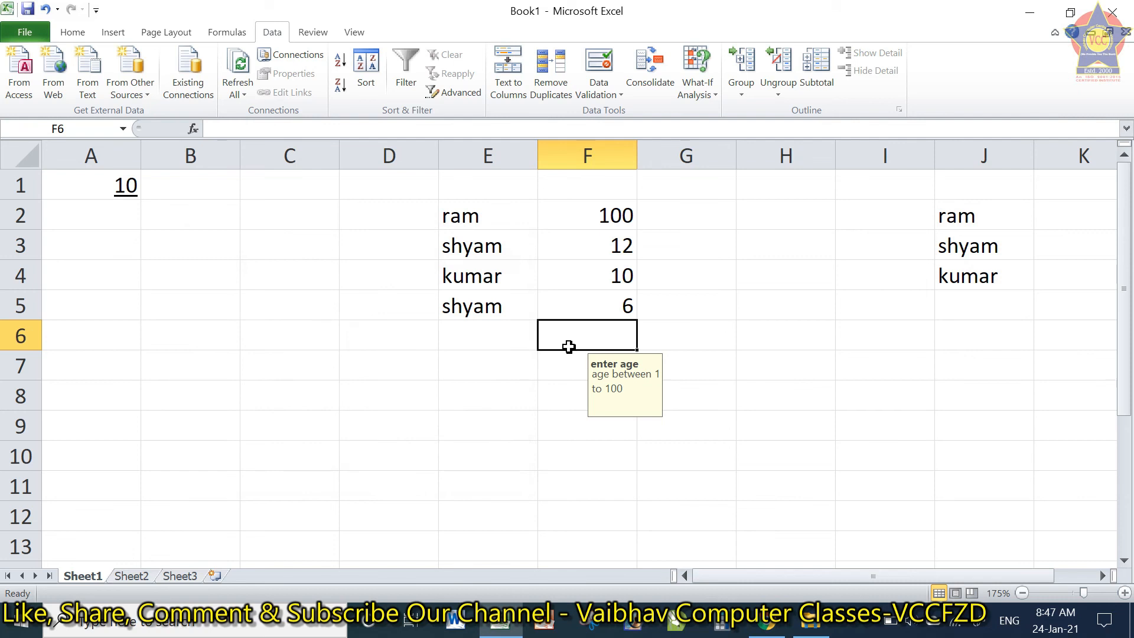
Try to enter the out-of-range age 101 in cell F6, and cancel the entry
type("101")
key("Return")
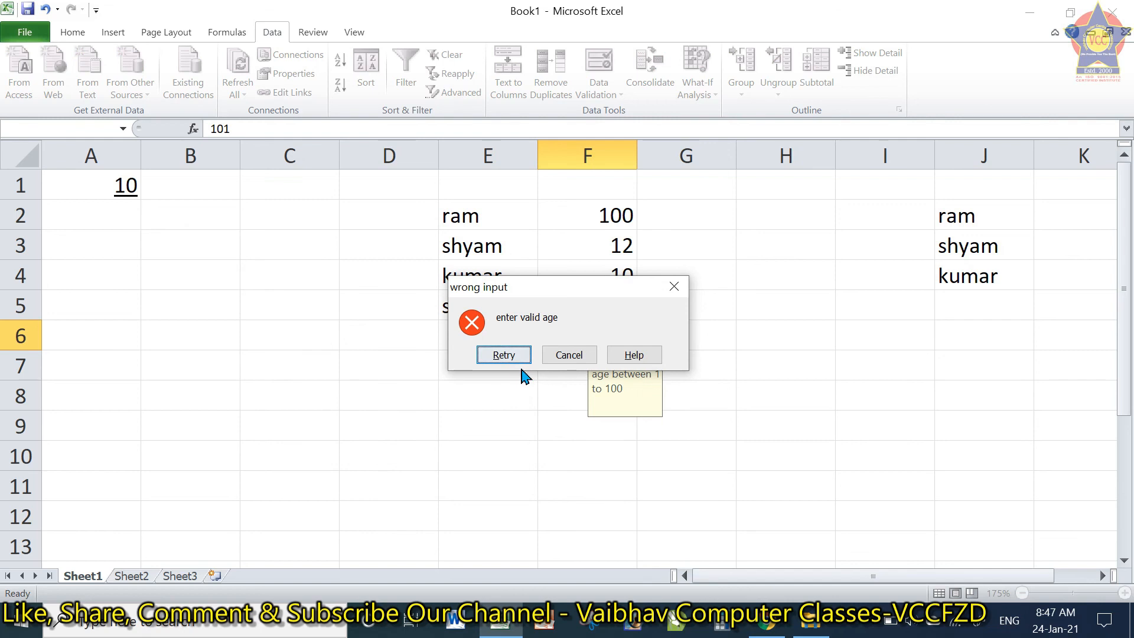
left_click(569, 357)
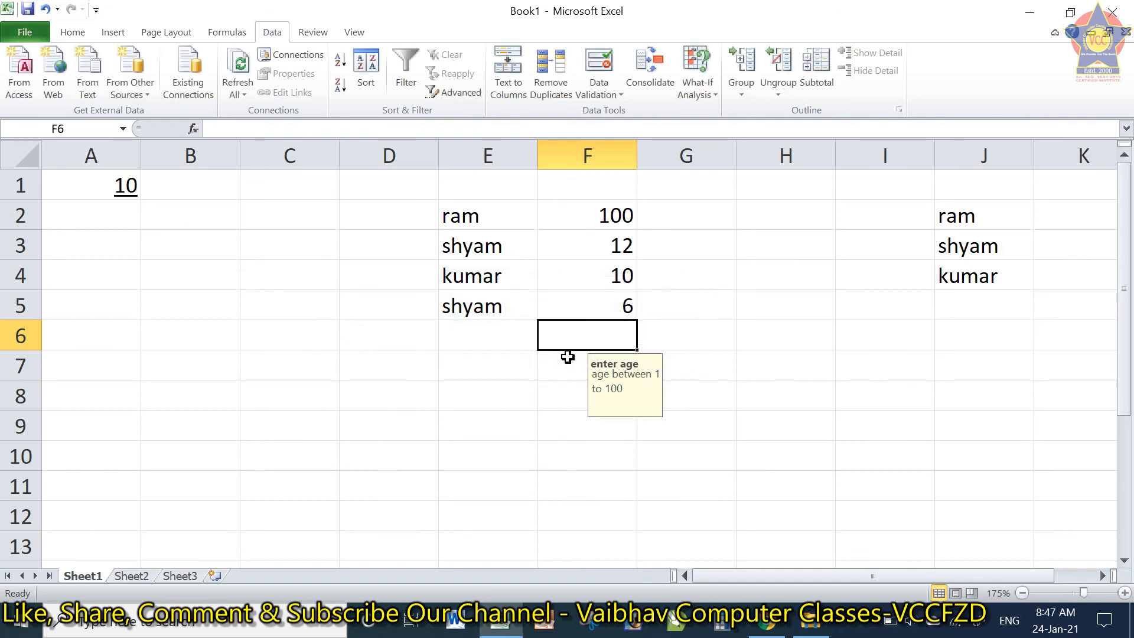